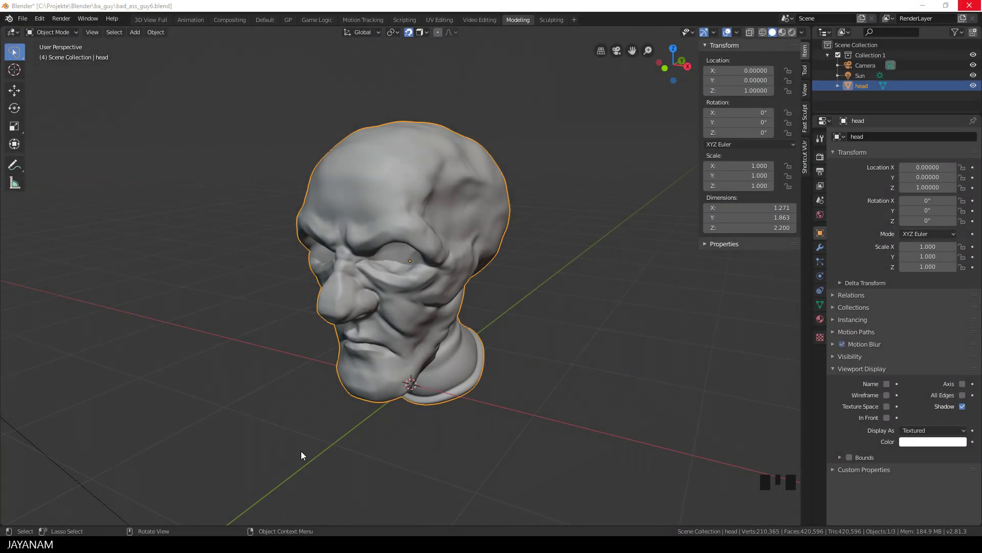
- Add a plane mesh at the base of the head
mouse_move(529, 292)
middle_mouse_down()
mouse_move(567, 271)
mouse_move(523, 301)
middle_mouse_up()
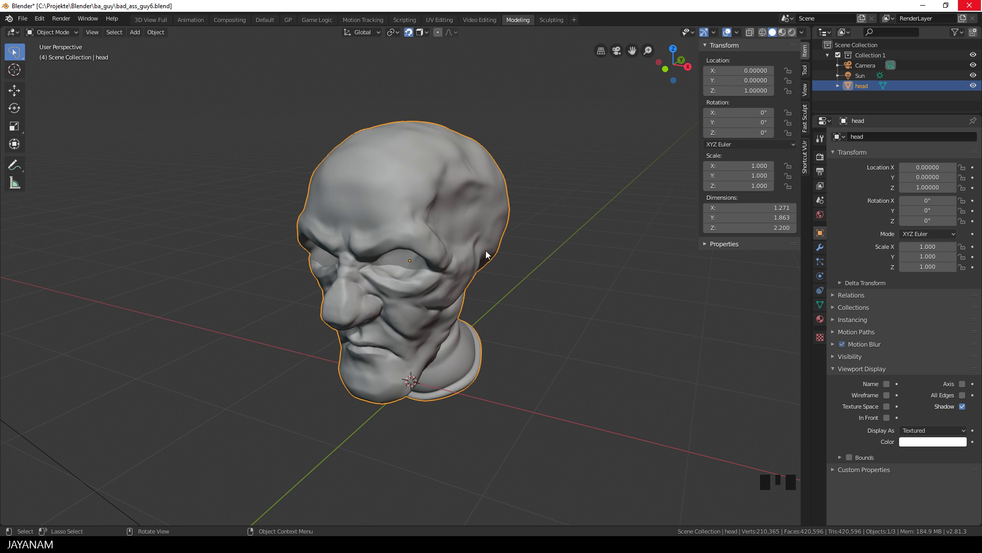
key("shift+a")
mouse_move(484, 251)
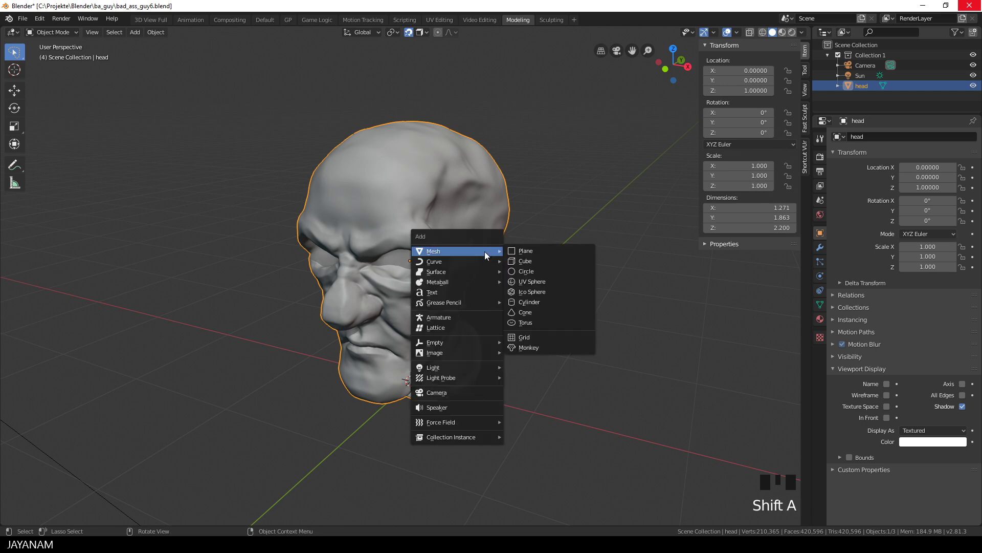
left_click(535, 251)
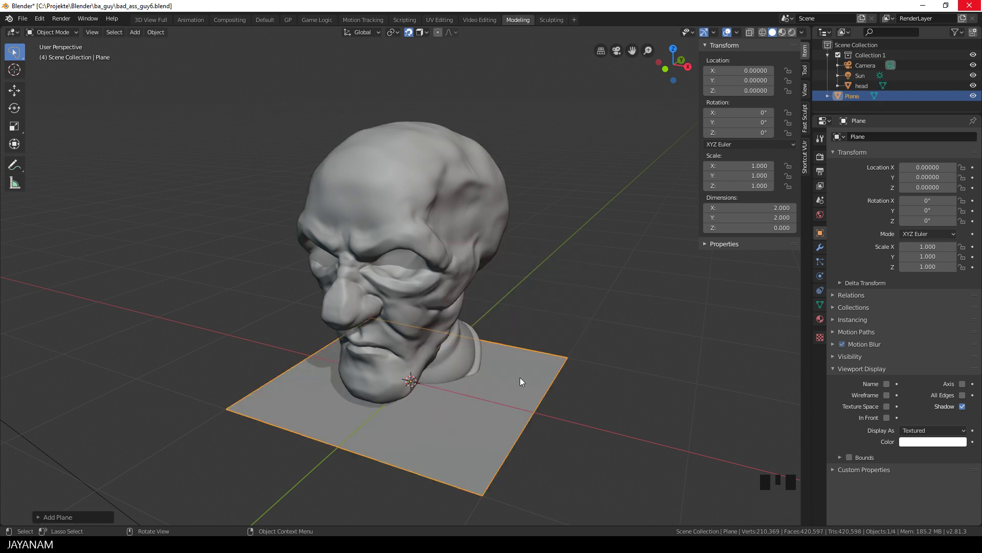
- In Edit Mode, delete all of the plane's vertices except the front corner one at X 1, Y -1
key("Tab")
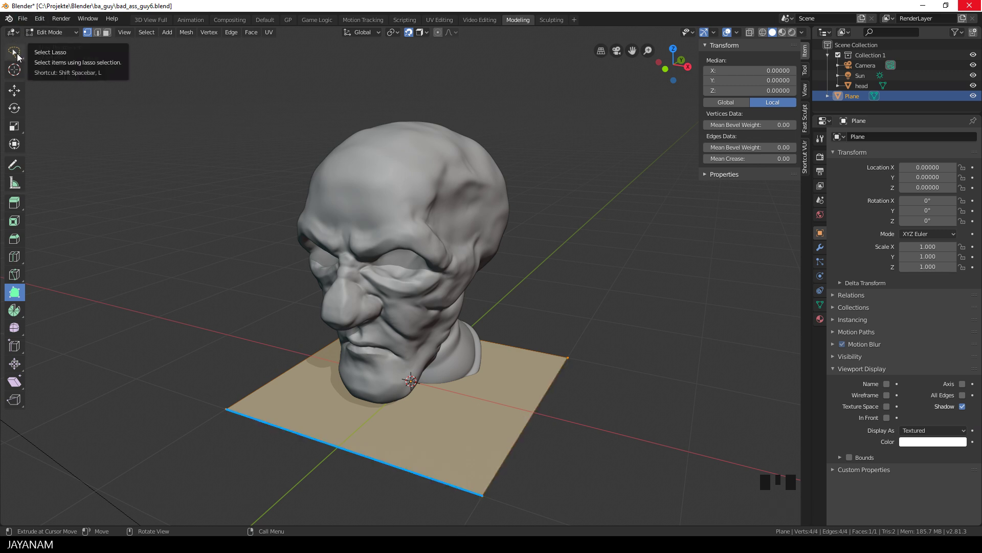
double_click(15, 53)
left_click(483, 493)
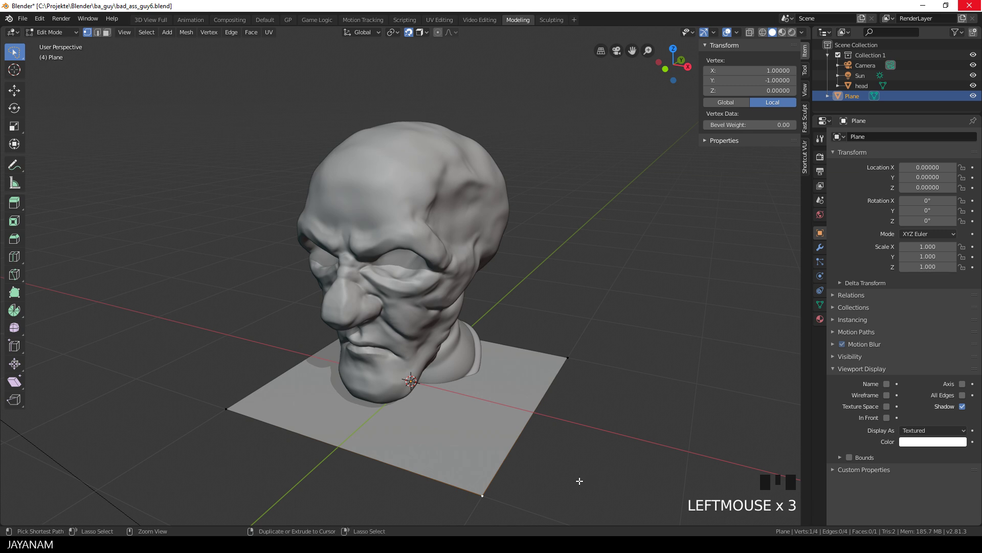
key("ctrl+i")
key("Delete")
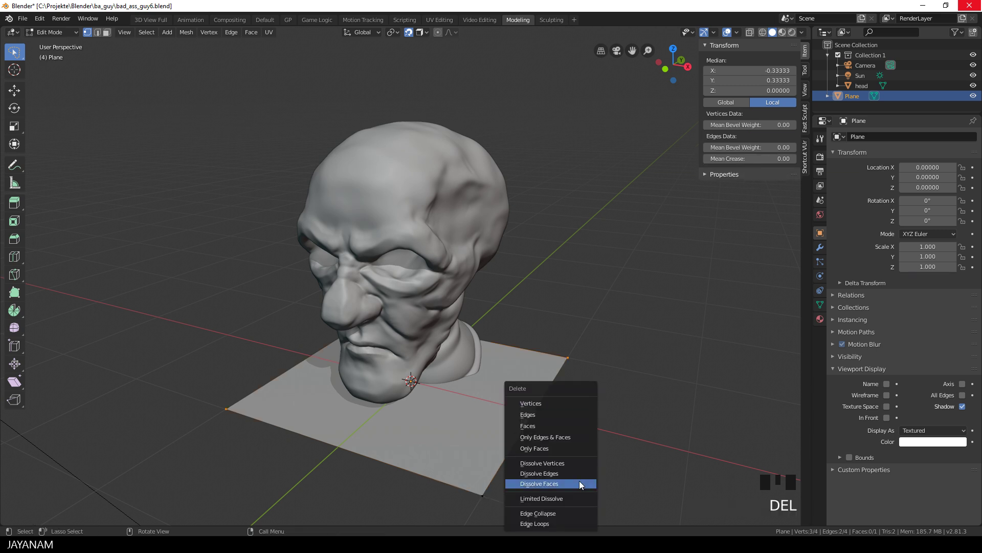
left_click(544, 403)
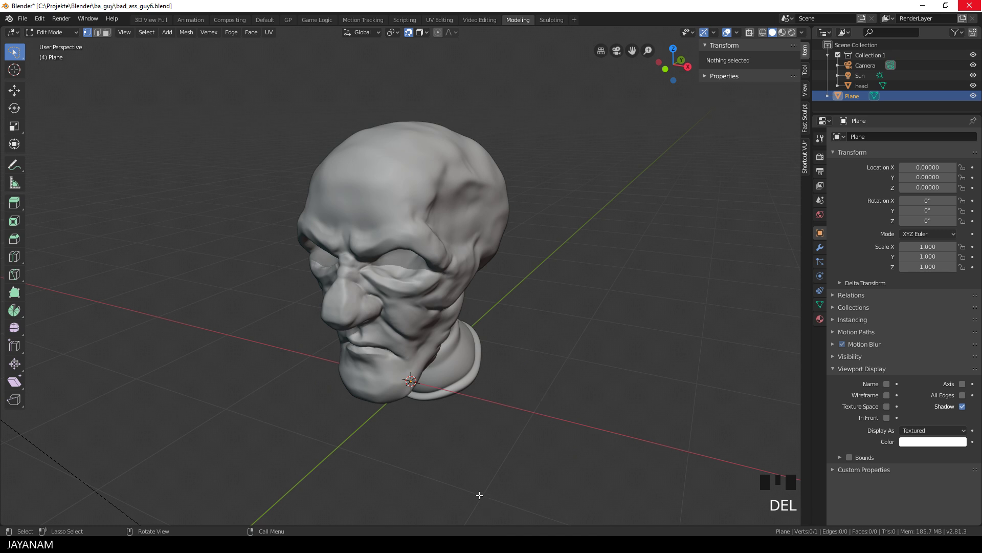
- Move the remaining vertex onto the forehead above the eye, at about X 0.27, Y -0.74, Z 1.58, with snapping on
left_click(486, 494)
left_click(476, 493)
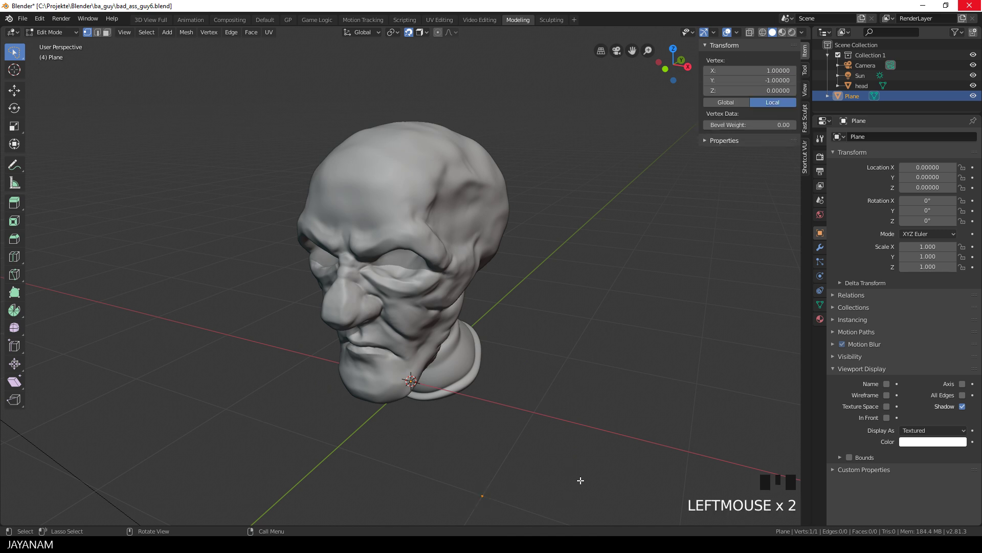
left_click(426, 33)
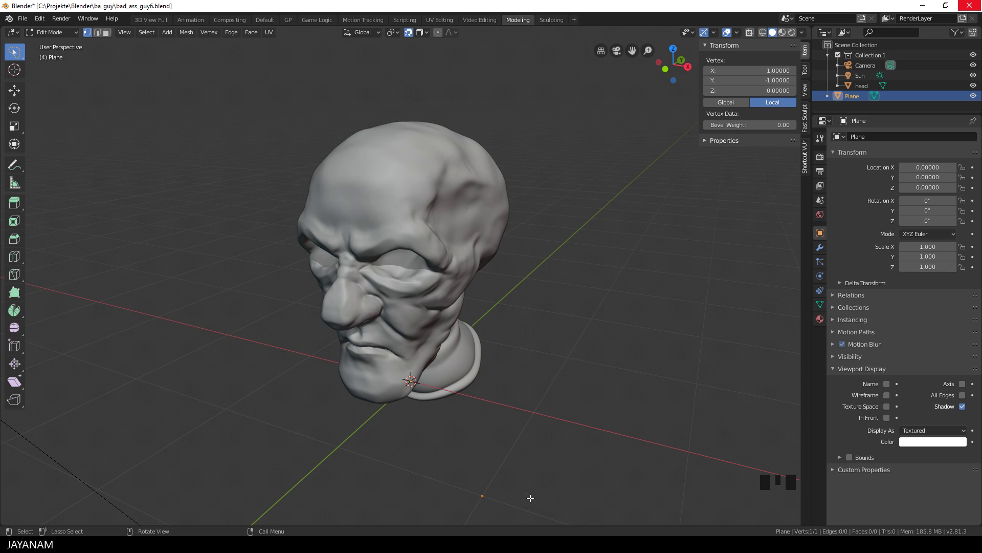
key("g")
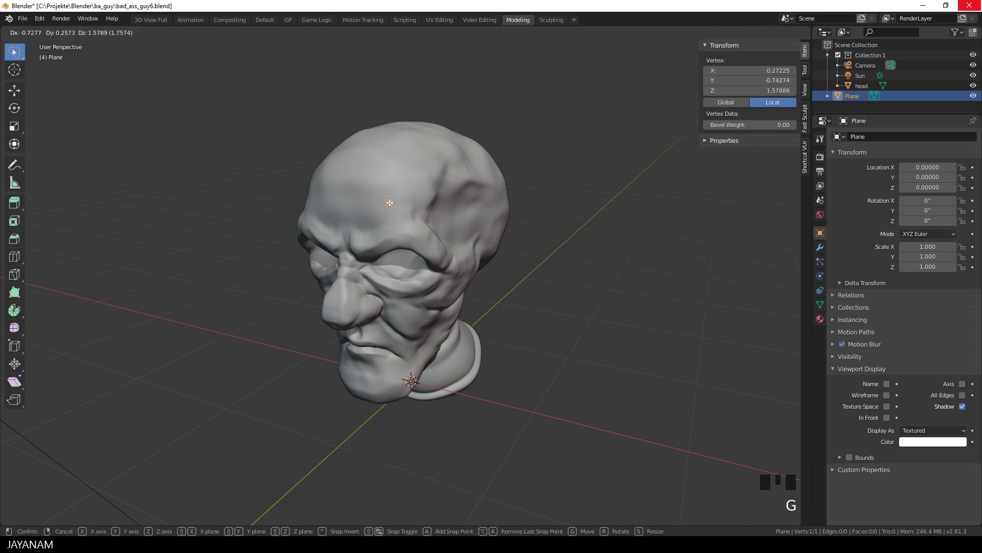
left_click(389, 203)
- Extrude the forehead vertex three times into a small square outline about 0.08 wide and fill it with a face
middle_click_drag(445, 219, 463, 222)
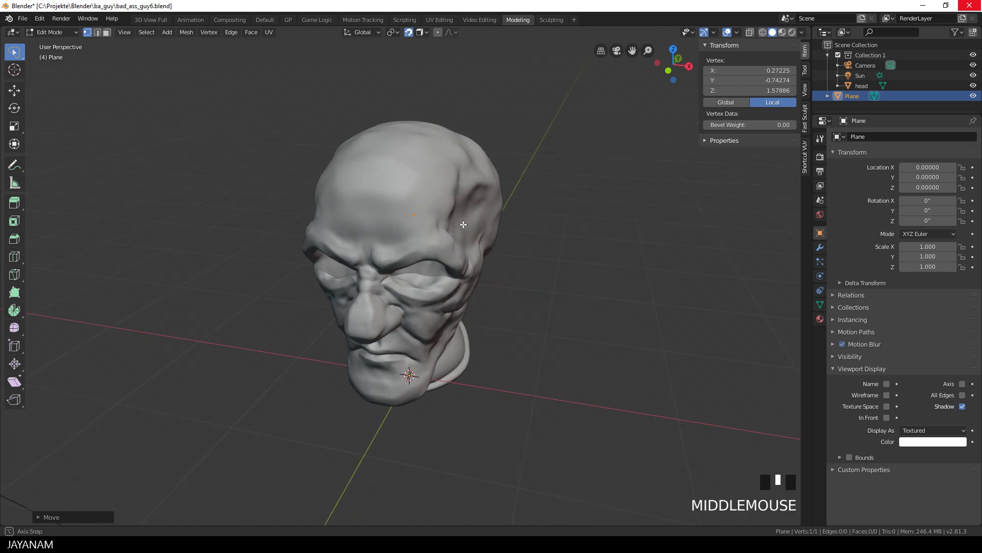
scroll(467, 219, "up", 2)
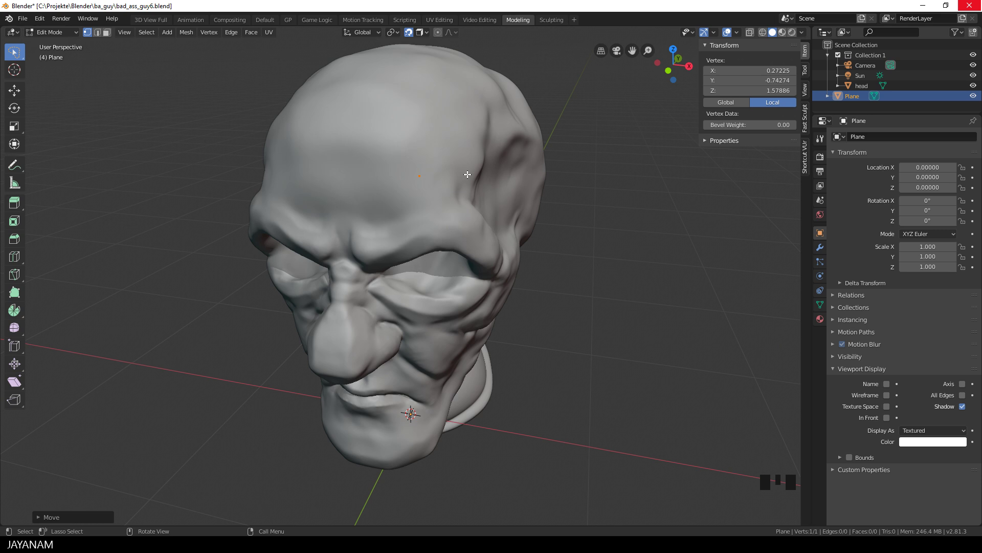
key("e")
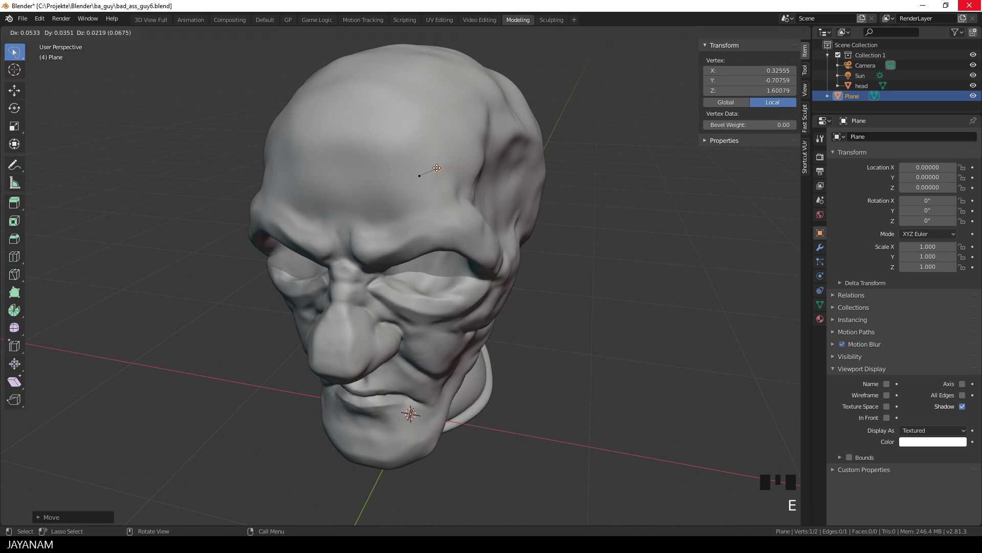
left_click(436, 168)
key("e")
left_click(429, 152)
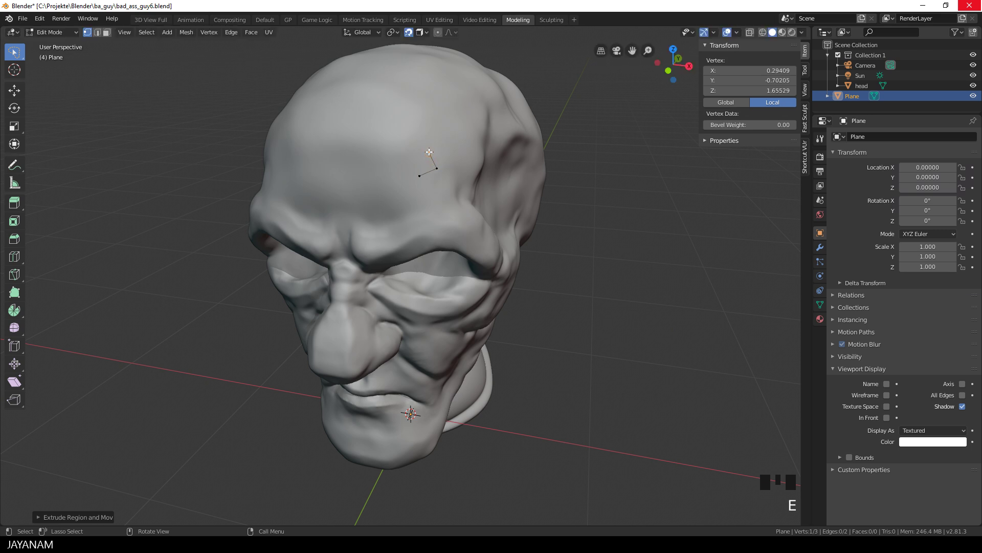
key("e")
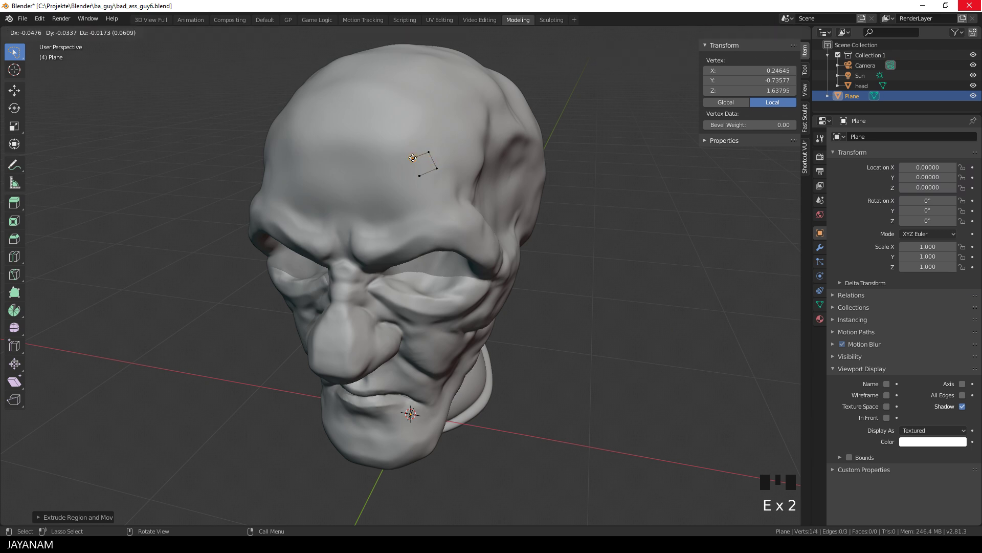
left_click(413, 157)
mouse_move(438, 135)
left_mouse_down()
mouse_move(477, 162)
mouse_move(478, 153)
left_mouse_up()
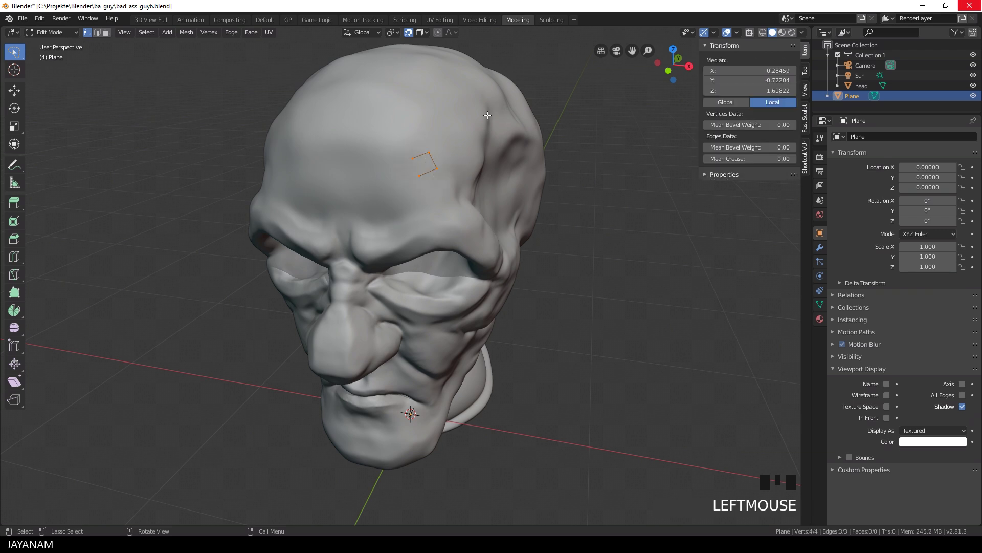
key("f")
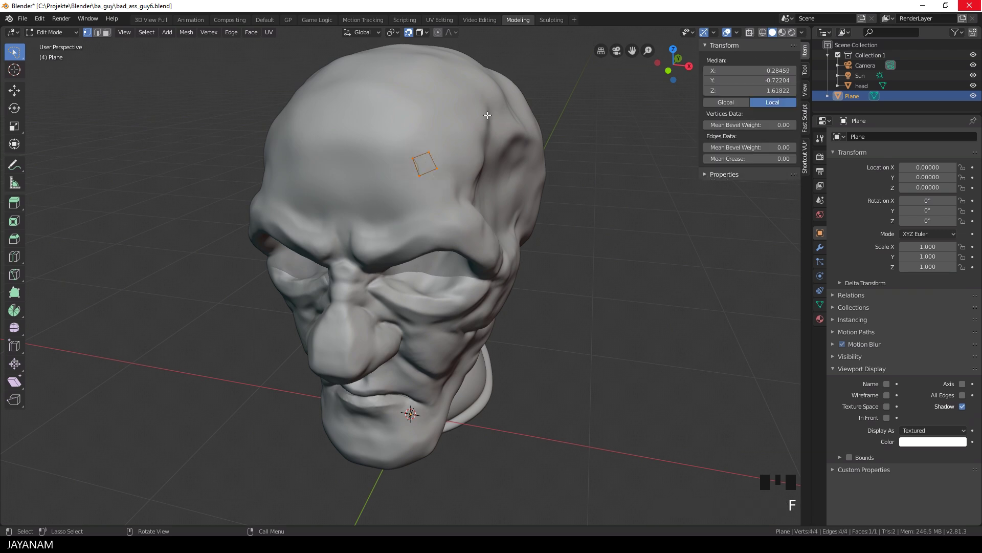
- Return to Object Mode and set the viewport shading colour to Object
middle_click_drag(487, 113, 481, 148)
key("Tab")
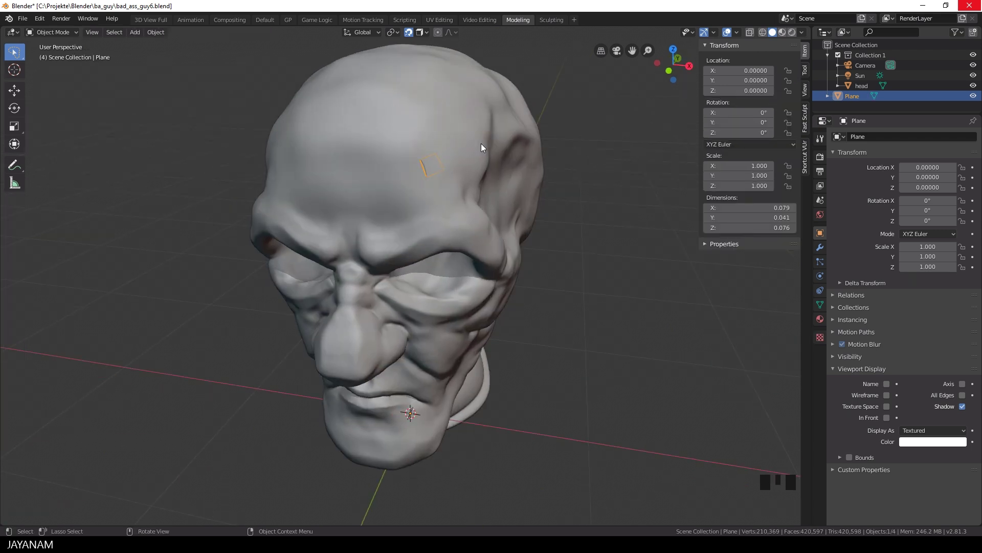
left_click(802, 32)
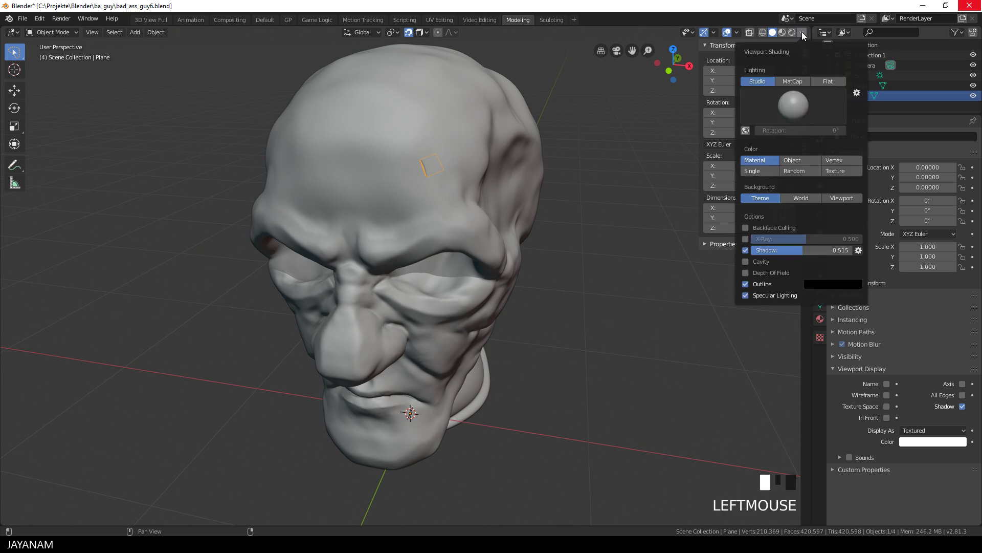
left_click(799, 160)
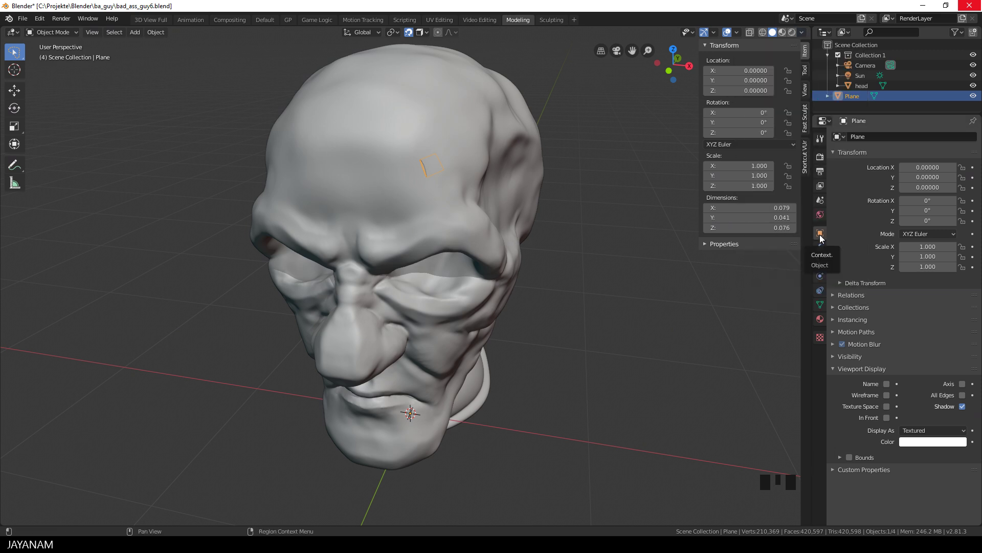
- Show the plane in front of other objects and give it a light green viewport display colour
left_click(887, 418)
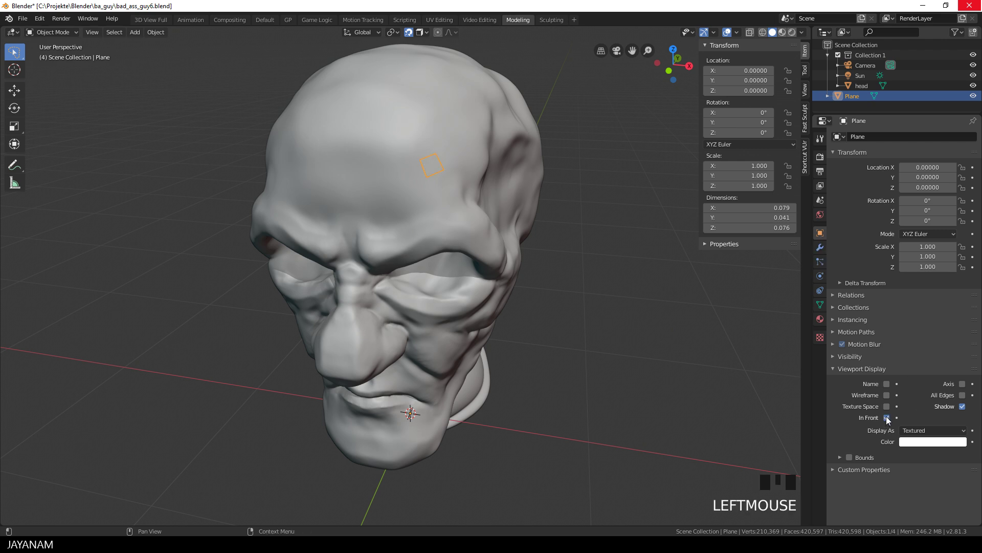
left_click(926, 444)
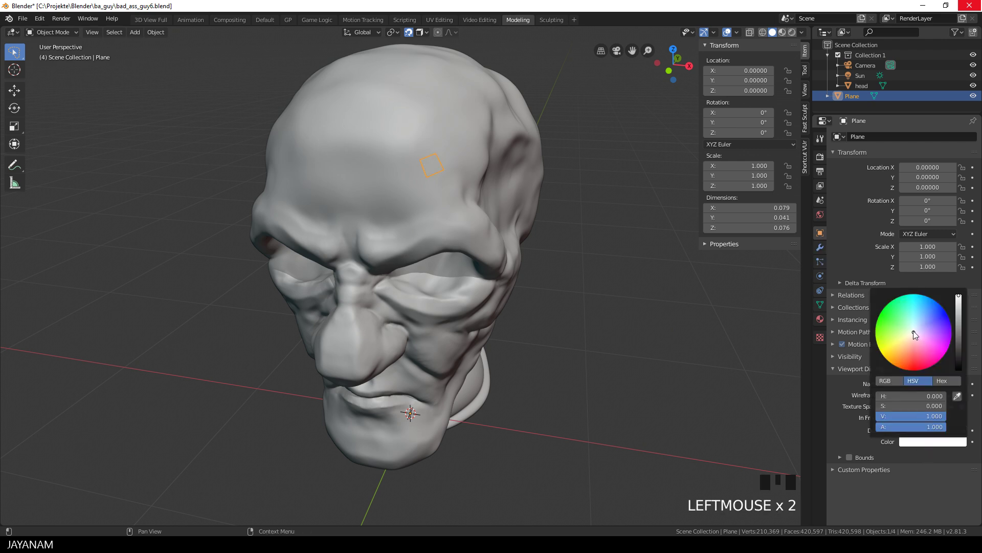
mouse_move(913, 330)
left_mouse_down()
mouse_move(936, 314)
mouse_move(891, 316)
mouse_move(901, 313)
left_mouse_up()
middle_click_drag(520, 342, 536, 300)
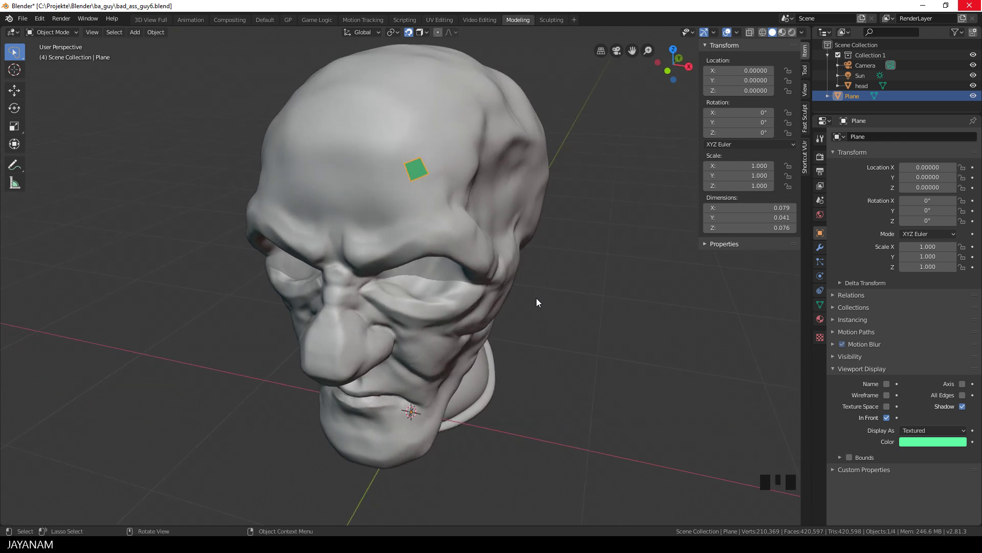
- Add a Mirror modifier on the X axis to the plane and enable clipping
left_click(820, 248)
left_click(869, 134)
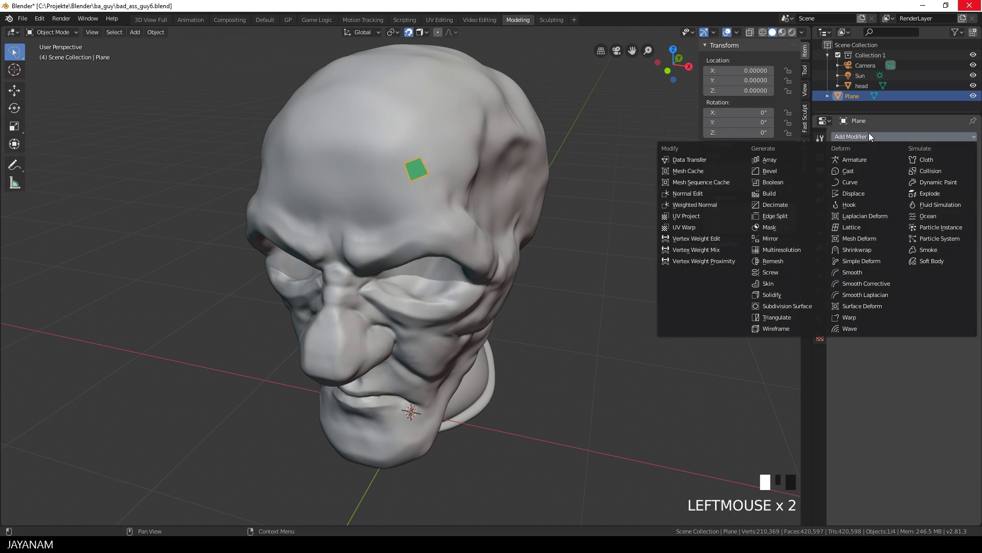
left_click(796, 238)
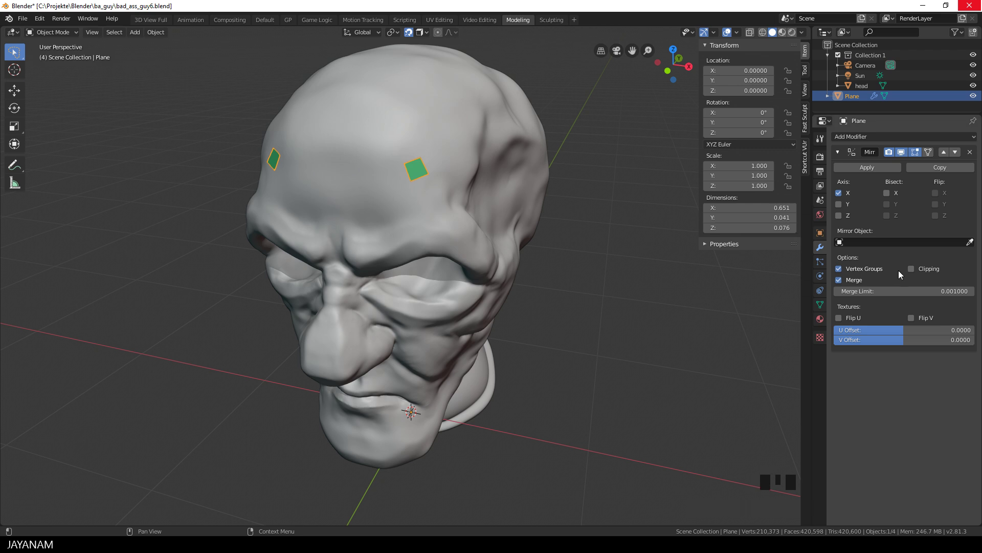
left_click(911, 269)
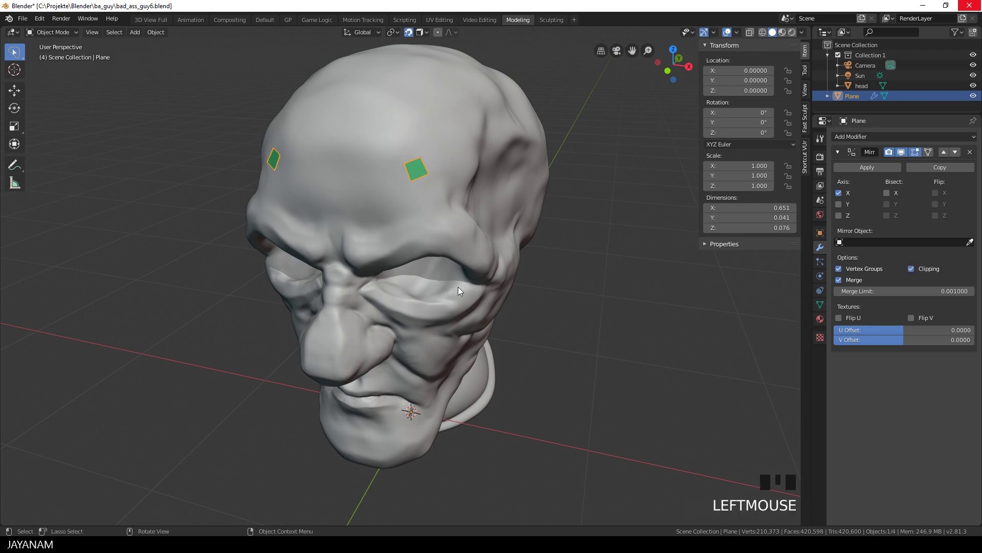
- In Edit Mode, move the two upper corner vertices of the forehead quad slightly outward along the head's surface
middle_click_drag(350, 271, 459, 302)
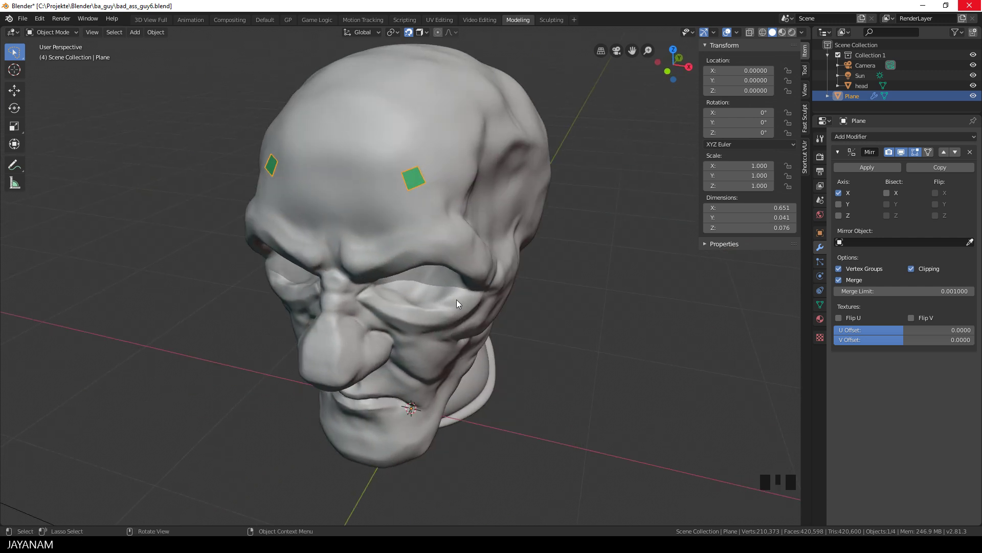
key("Tab")
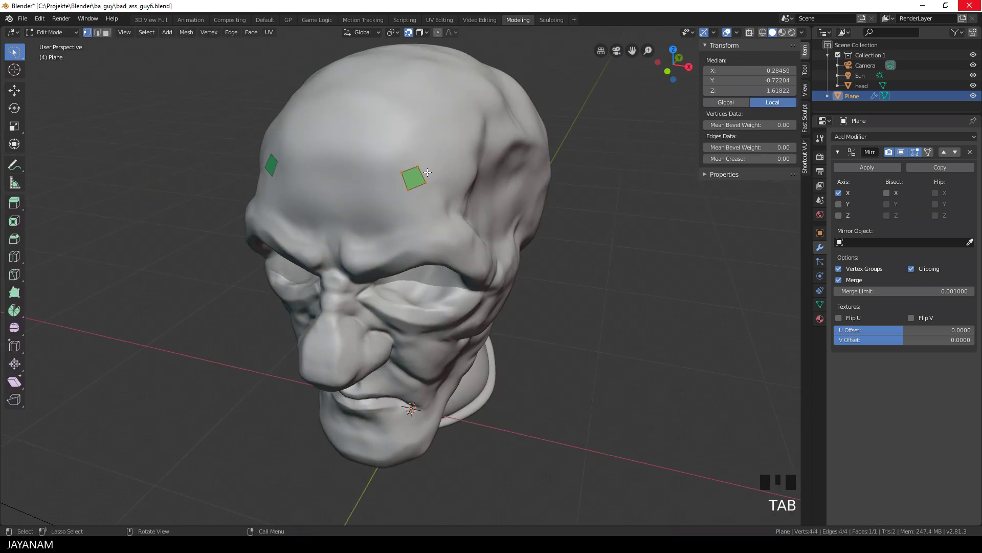
double_click(415, 147)
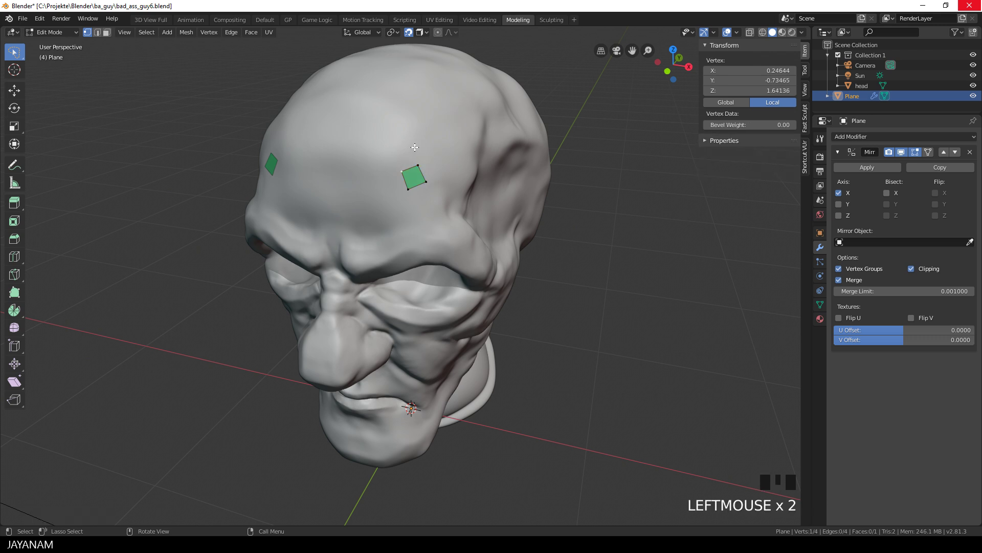
key("g")
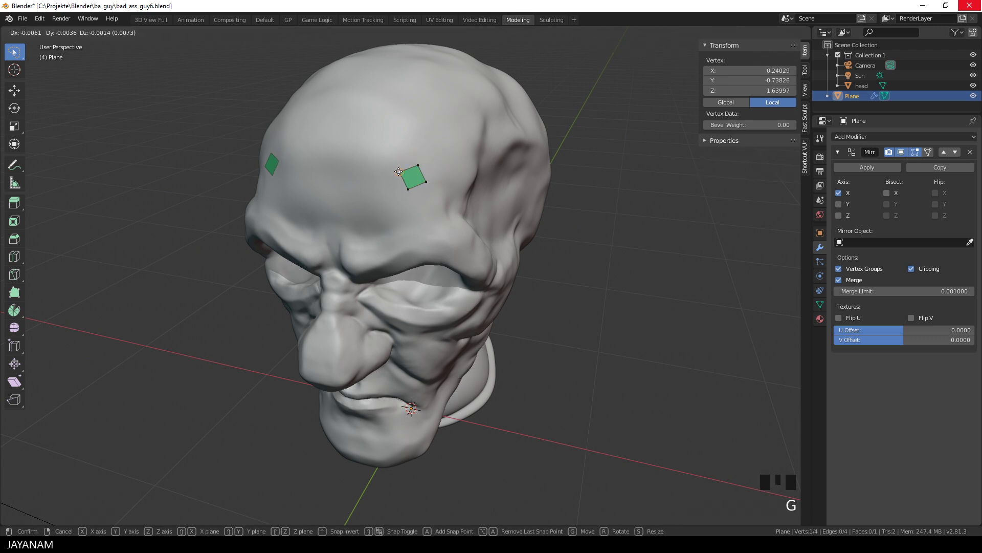
left_click(399, 172)
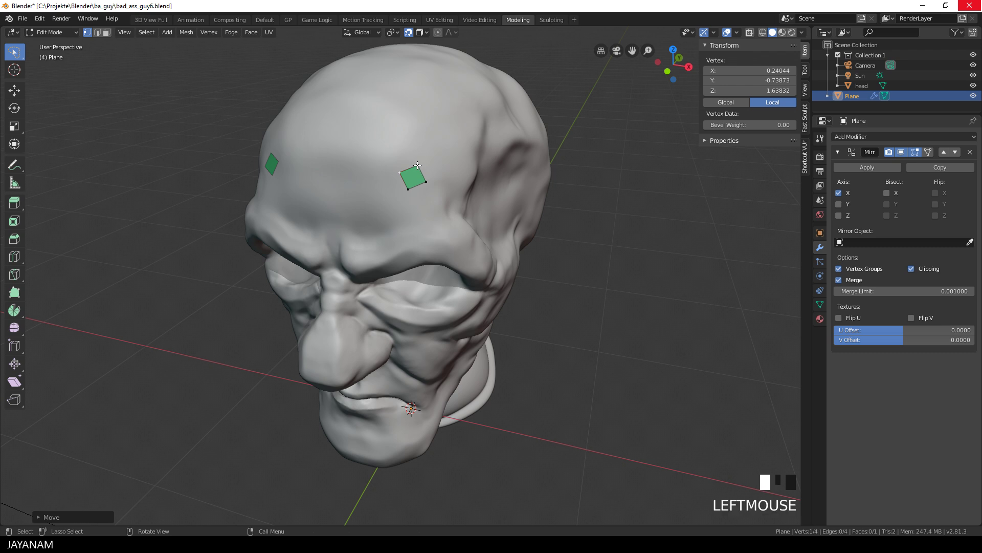
key("g")
left_click(457, 168)
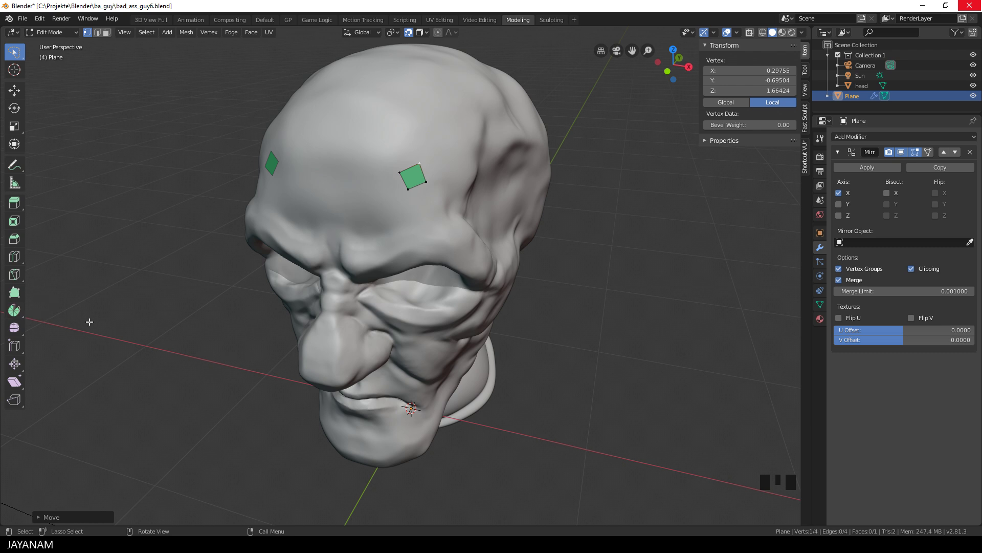
- Activate the Poly Build tool and set the Auto Merge threshold to 0.03
left_click(16, 296)
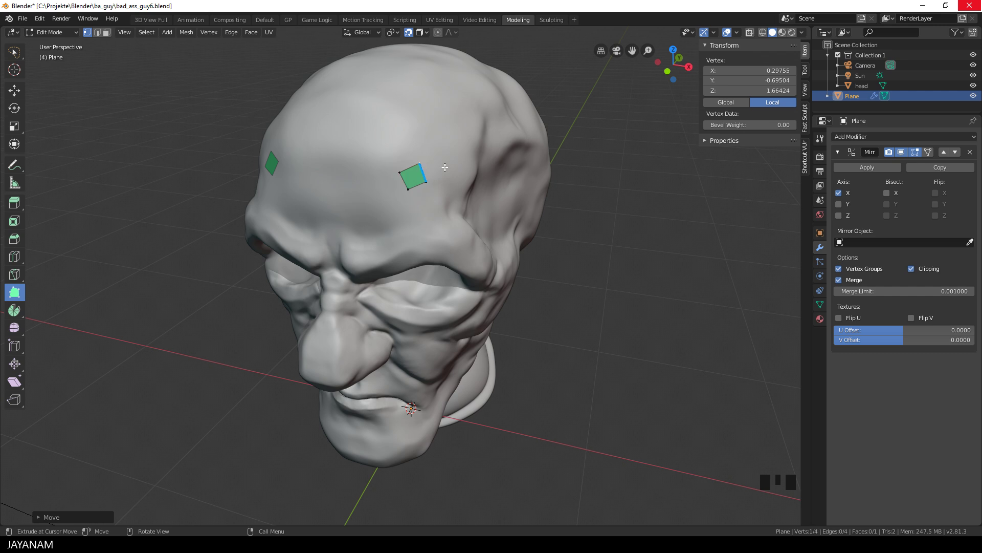
left_click(807, 70)
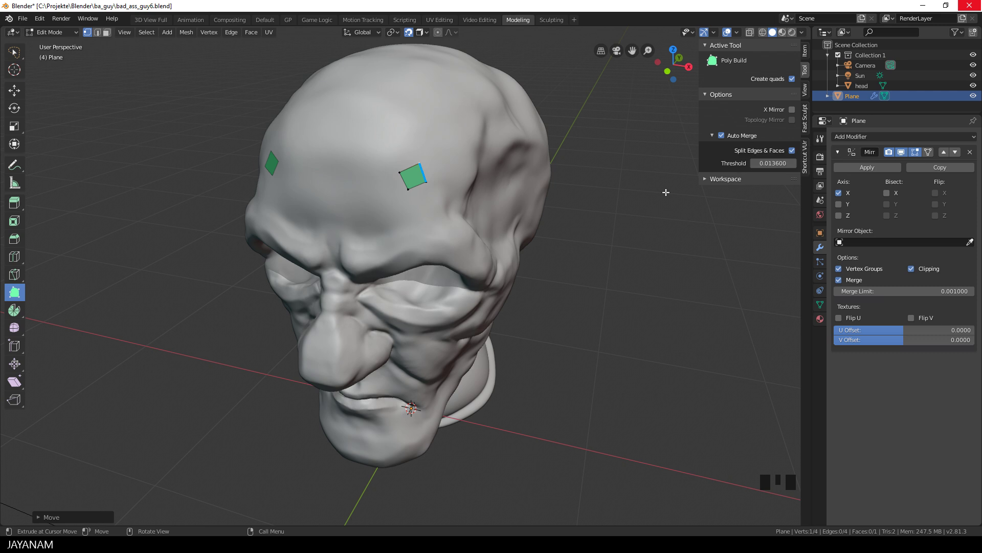
left_click(789, 163)
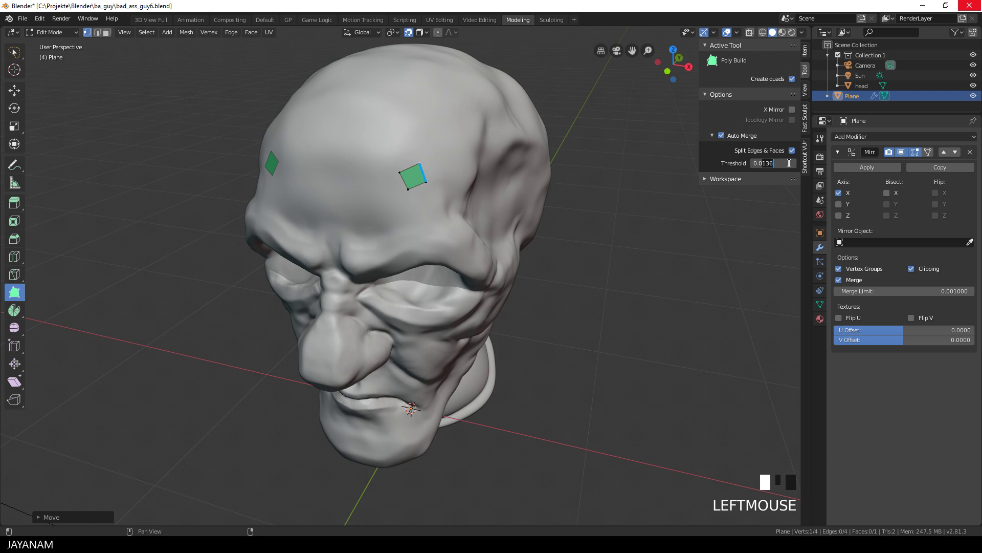
key("BackSpace")
key("BackSpace")
key("BackSpace")
type("3")
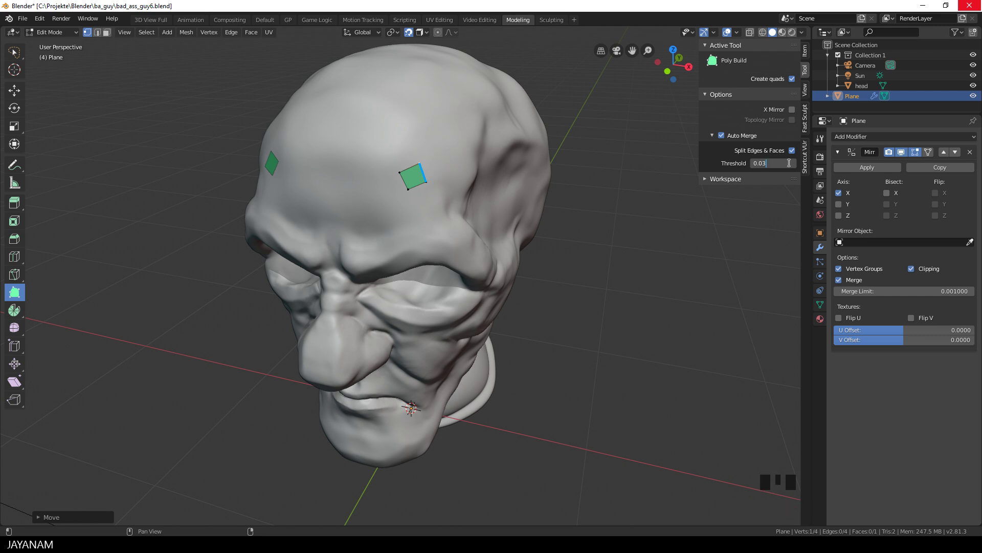
key("Return")
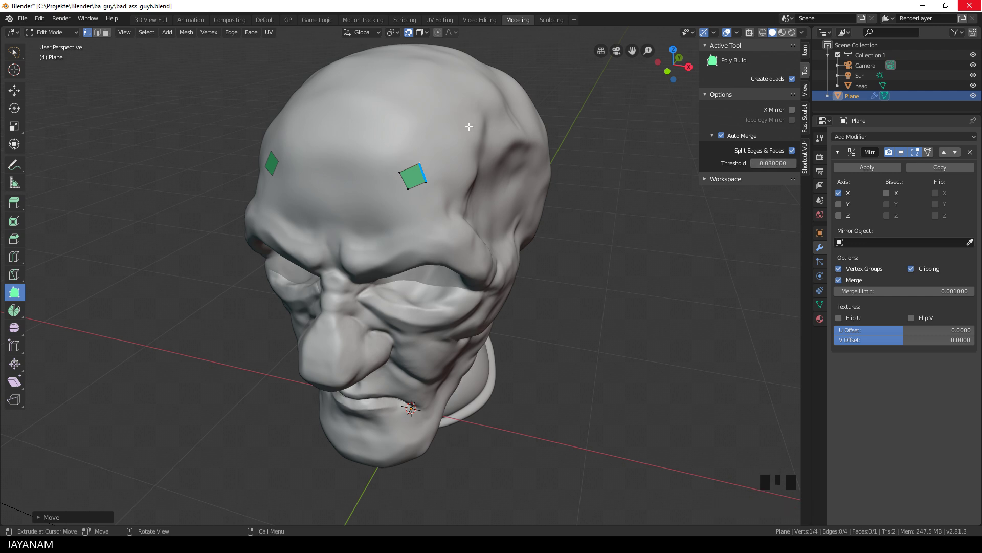
- Extrude new quads from the forehead quad's edges and fill the corner gaps to form a six-quad patch
scroll(469, 127, "up", 1)
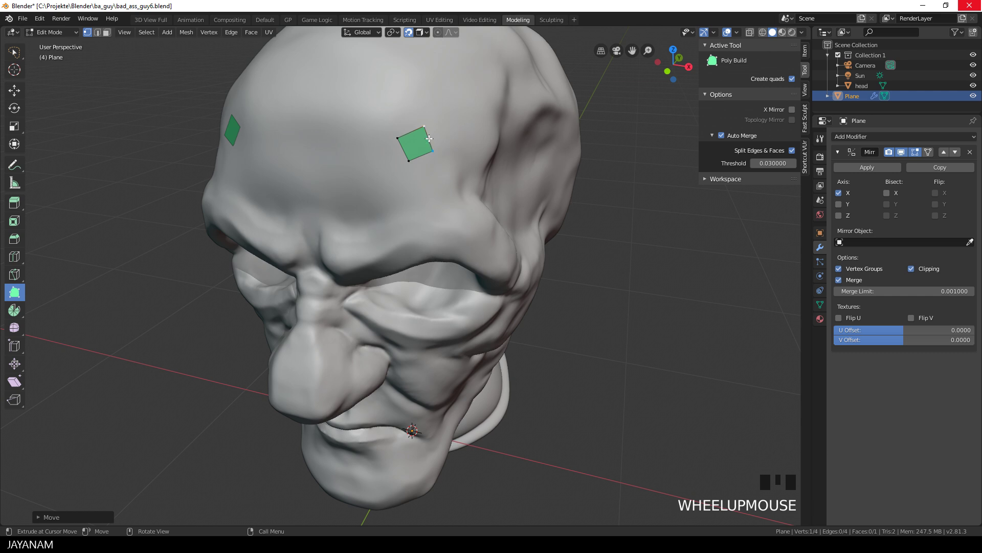
left_click_drag(440, 131, 352, 125)
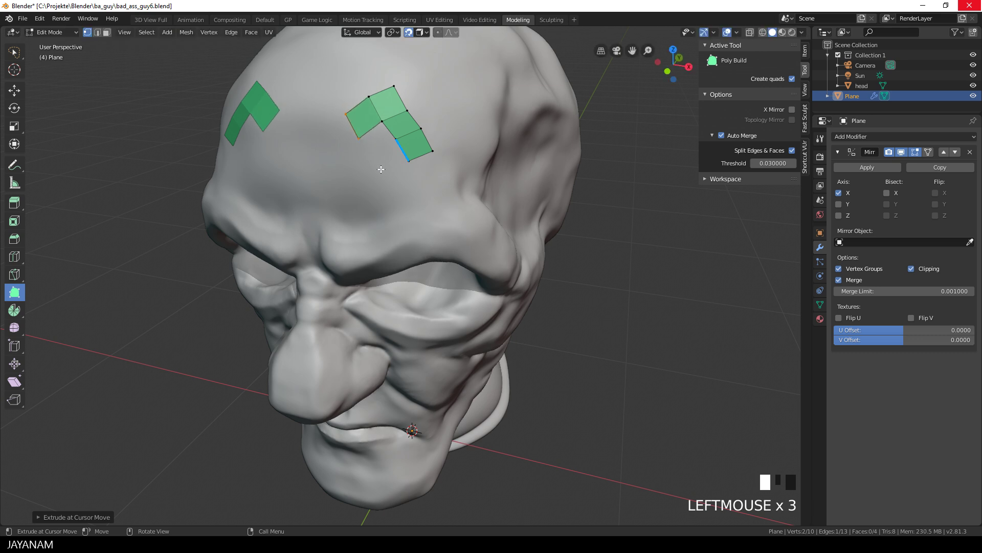
mouse_move(382, 169)
middle_mouse_down()
mouse_move(405, 162)
mouse_move(396, 173)
middle_mouse_up()
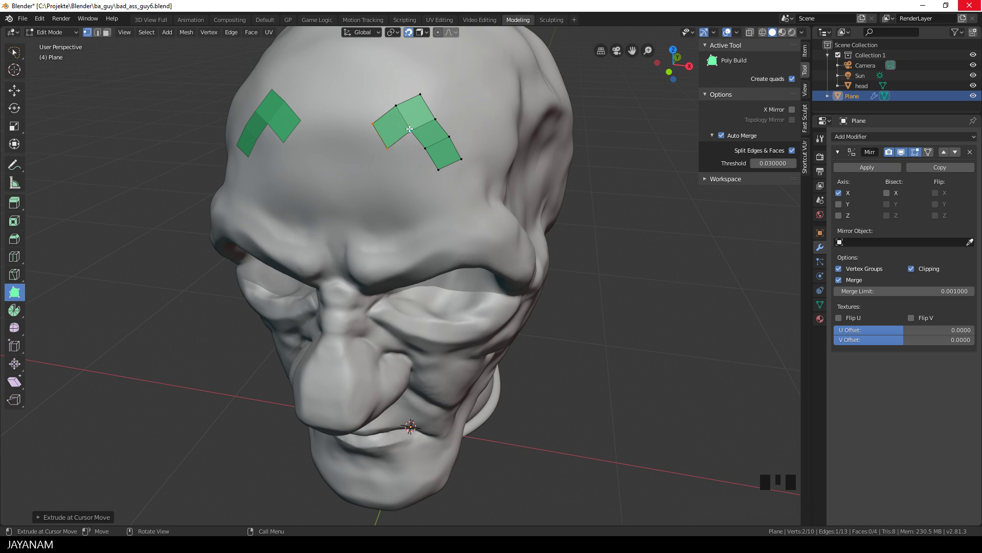
left_click_drag(411, 130, 405, 170, "ctrl")
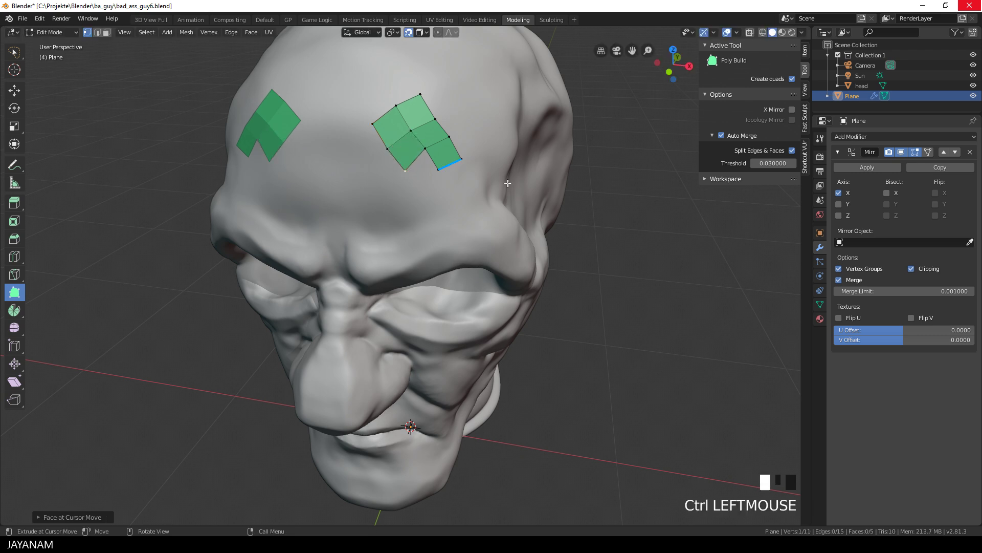
middle_click_drag(507, 182, 504, 176)
left_click_drag(407, 158, 386, 164, "ctrl")
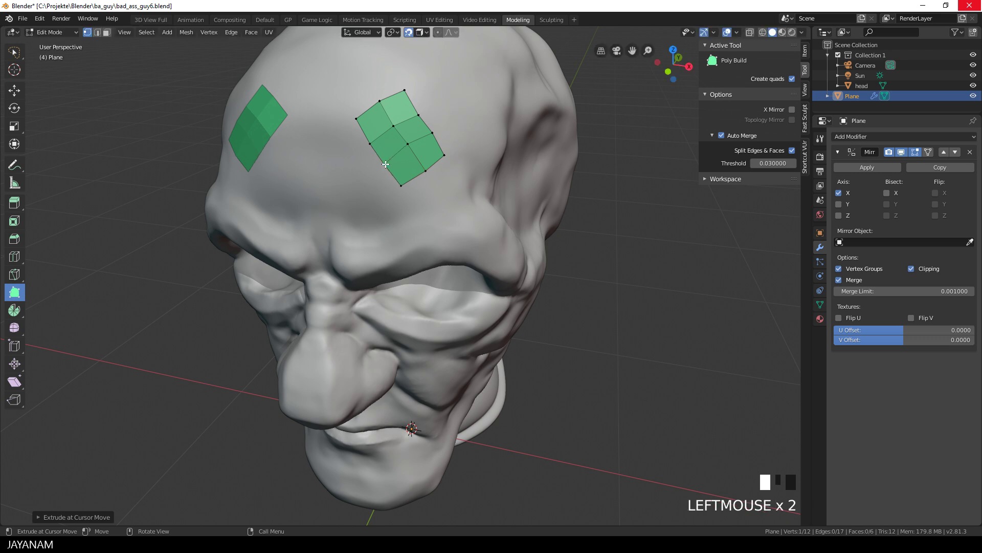
- Add a row of quads along the patch's inner side to complete a three-by-three grid on the forehead
left_click(334, 134, "ctrl")
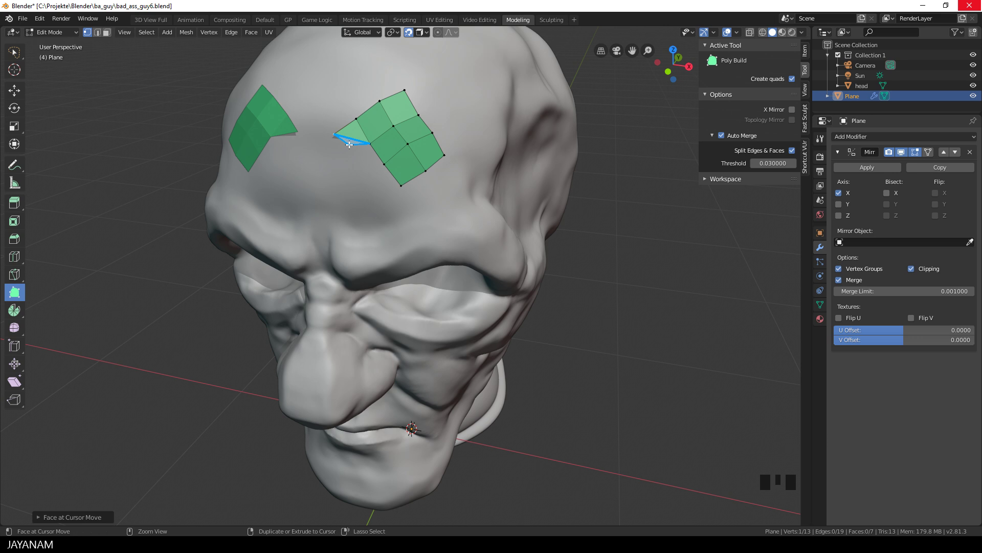
left_click(346, 156, "ctrl")
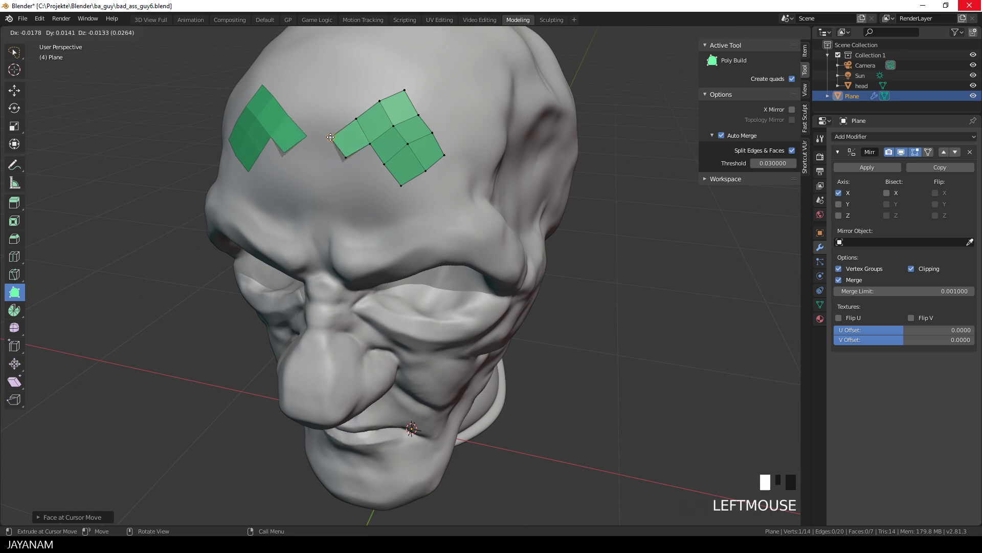
left_click_drag(331, 137, 377, 204)
scroll(486, 219, "down", 2)
mouse_move(487, 219)
middle_mouse_down()
mouse_move(505, 215)
mouse_move(487, 217)
middle_mouse_up()
scroll(487, 217, "up", 2)
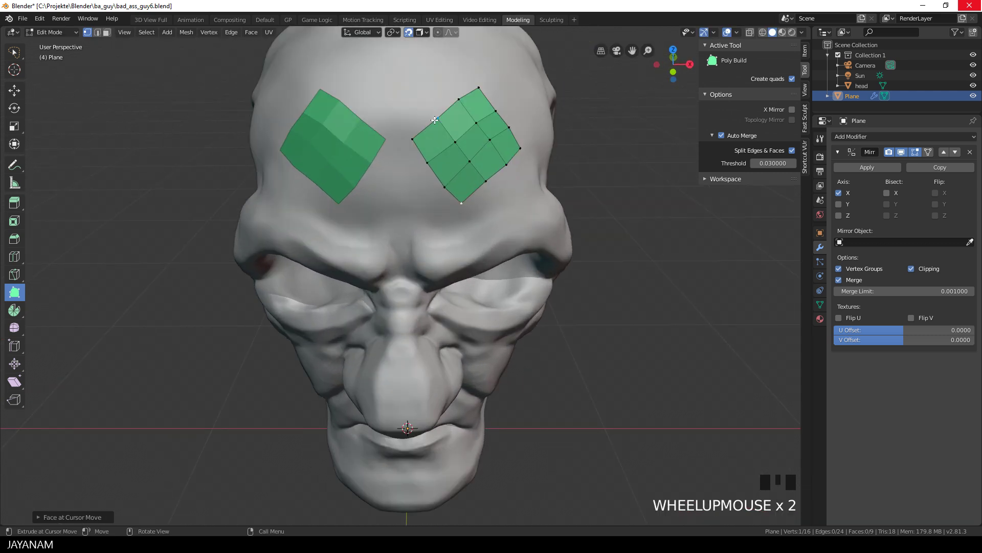
- Extend the forehead patch inwards with additional faces until it joins its mirrored half along the centre line
left_click_drag(408, 109, 460, 66, "ctrl")
scroll(461, 179, "down", 2)
middle_click_drag(460, 179, 462, 168)
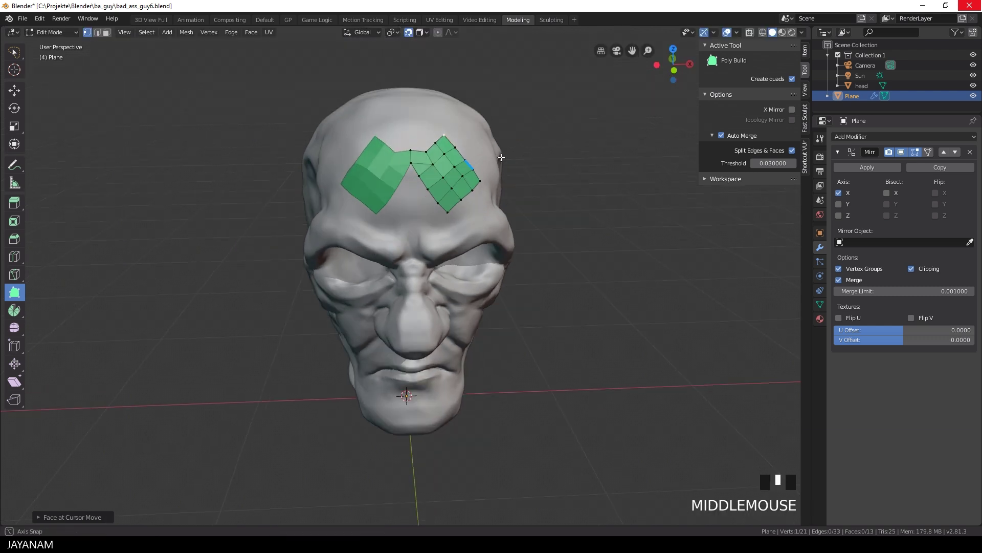
scroll(462, 168, "up", 2)
left_click_drag(424, 108, 419, 174)
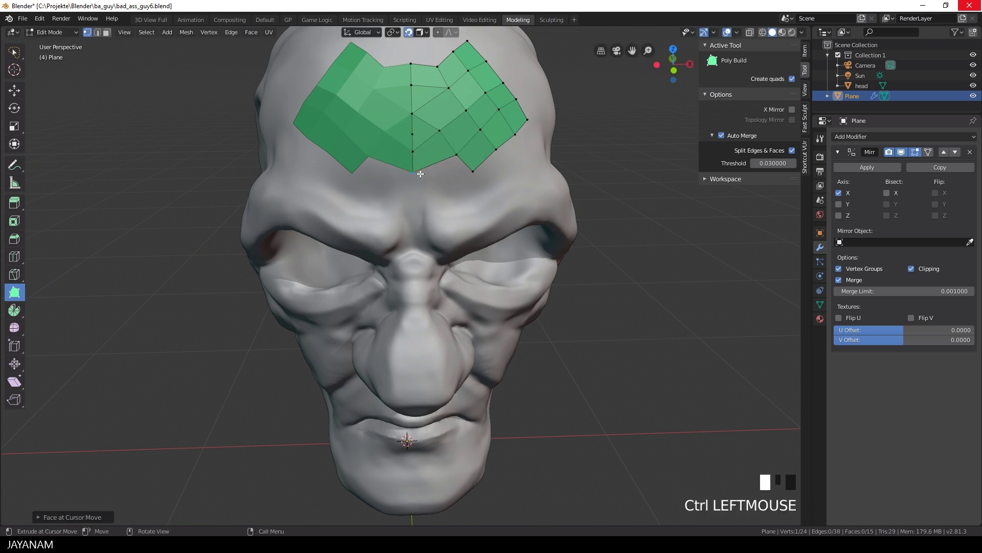
- Extrude a strip two quads wide and two quads long from the patch's outer side across the upper forehead
middle_click_drag(461, 177, 432, 209)
scroll(431, 209, "up", 2)
mouse_move(362, 111)
left_mouse_down()
mouse_move(434, 66)
mouse_move(364, 121)
left_mouse_up()
left_click_drag(397, 128, 456, 112, "ctrl")
left_click(456, 111)
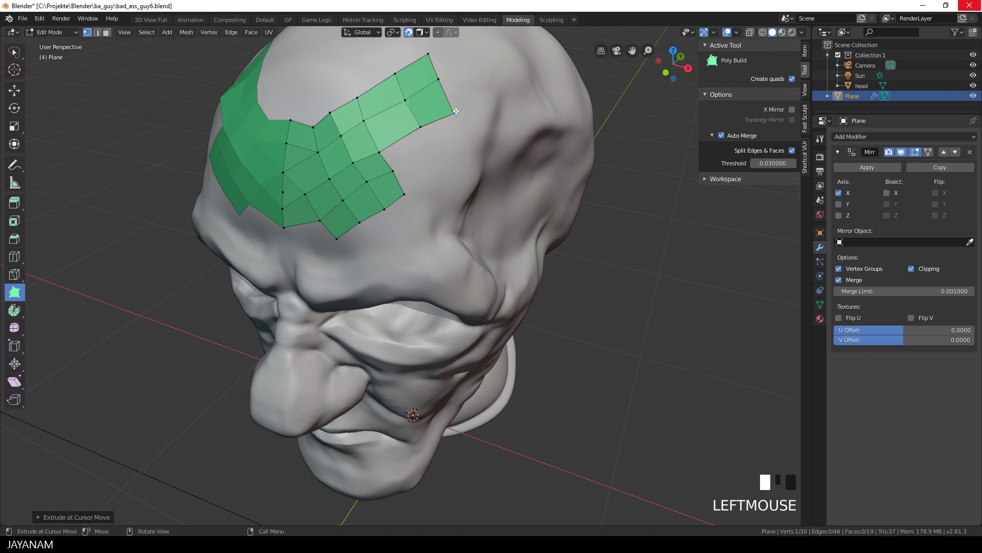
- Delete the faces at the outer end of the upper forehead strip with Poly Build's delete function
scroll(458, 146, "down", 2)
middle_click_drag(458, 146, 459, 146)
scroll(459, 147, "up", 2)
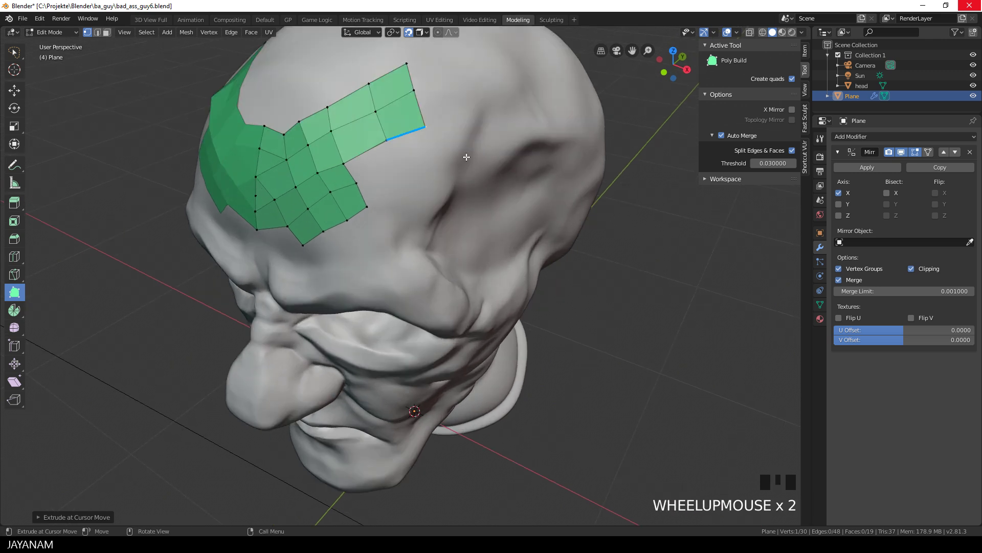
left_click(426, 127, "shift")
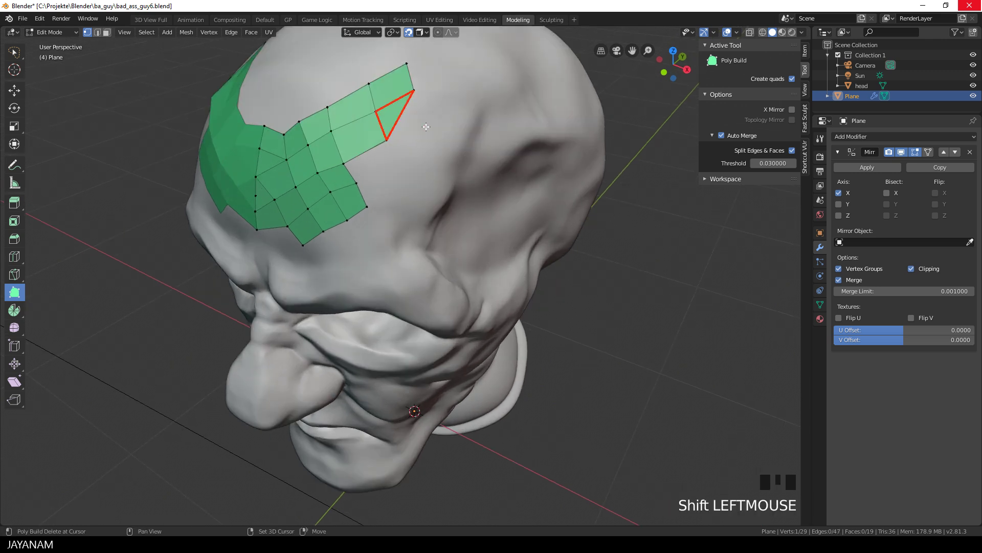
left_click(400, 117, "shift")
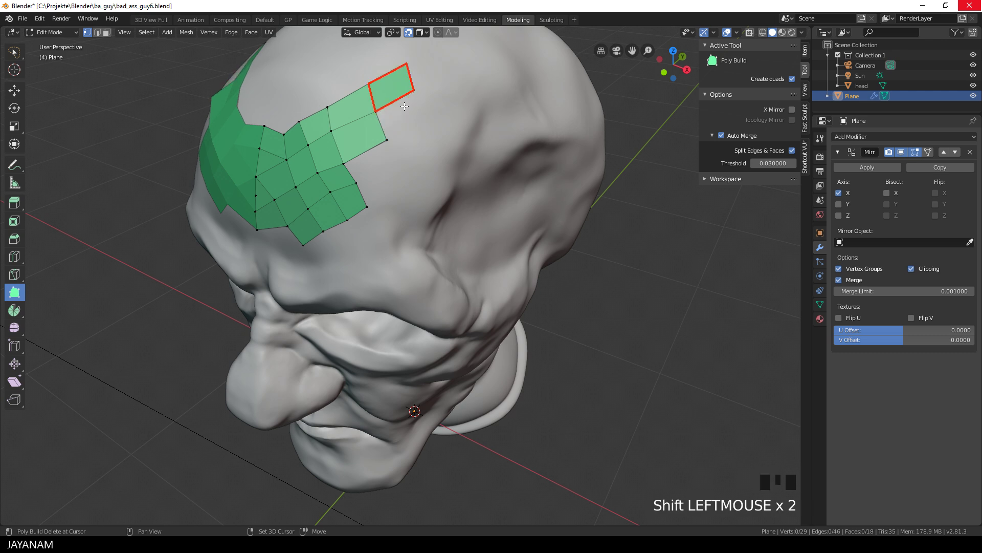
left_click(391, 82, "shift")
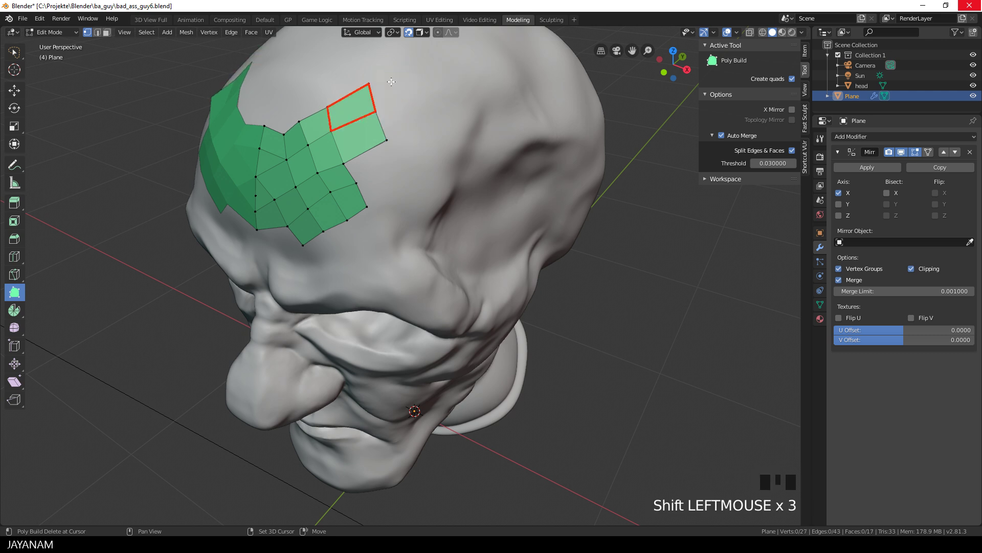
- Build additional quads downwards from the forehead patch to form a strip reaching the brow ridge
middle_click_drag(417, 190, 444, 177)
key("Tab")
key("Tab")
left_click_drag(376, 188, 376, 192)
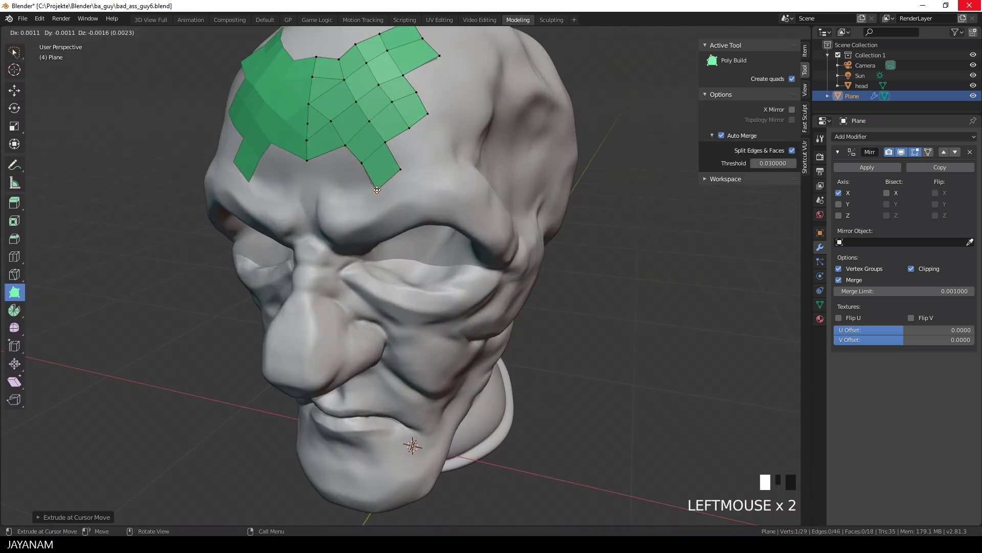
left_click_drag(389, 181, 410, 195)
left_click_drag(398, 206, 389, 212)
left_click_drag(423, 191, 412, 227)
left_click_drag(383, 202, 307, 160)
middle_click_drag(358, 191, 389, 174)
- Insert two loop cuts through the brow strip and adjust its geometry along the head's surface
key("ctrl+r")
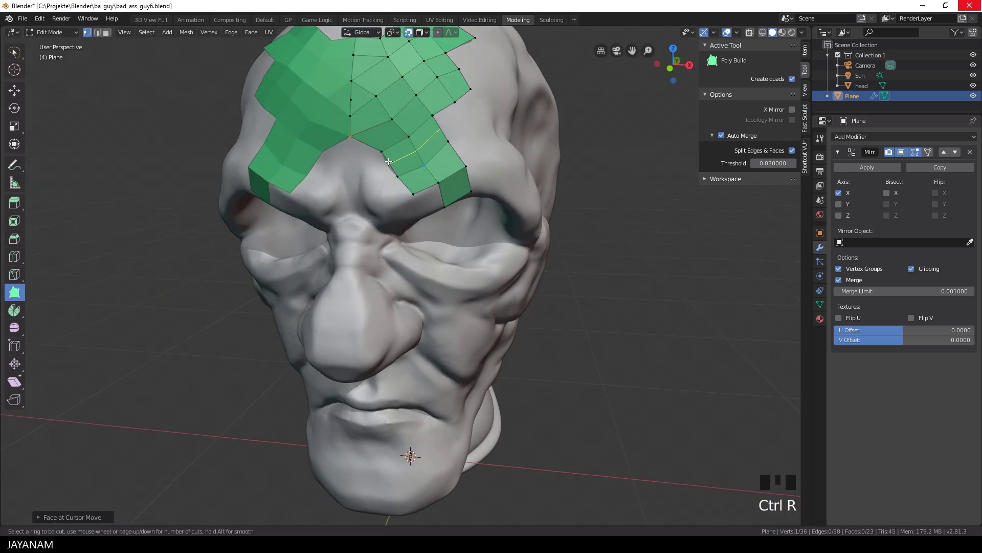
left_click(425, 134)
left_click(426, 135)
left_click_drag(438, 159, 441, 174)
middle_click_drag(441, 174, 443, 165)
left_click_drag(444, 163, 431, 184, "ctrl")
key("ctrl+r")
double_click(430, 172)
middle_click_drag(430, 172, 458, 179)
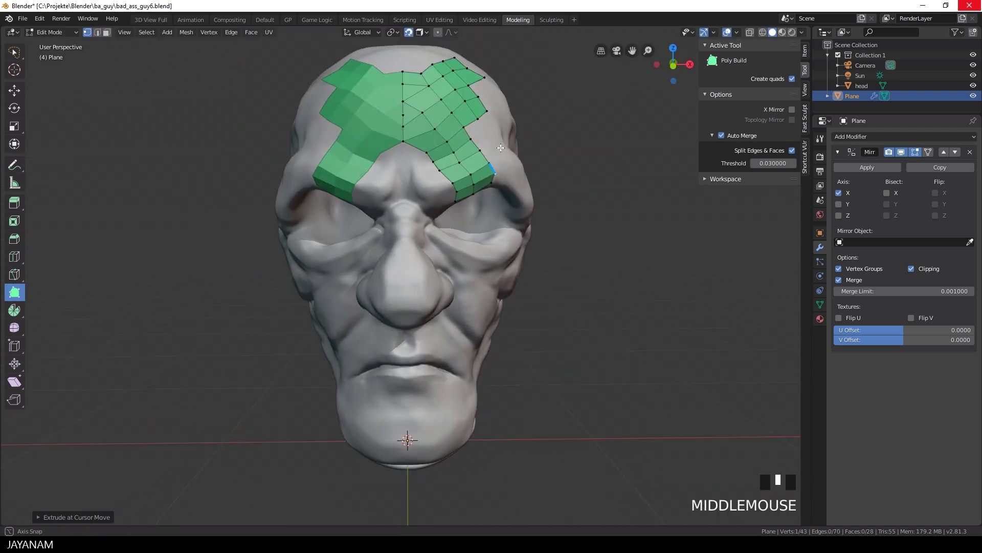
- Add quads around the brow strip, extending it towards the bridge of the nose
scroll(461, 179, "up", 2)
left_click_drag(489, 124, 465, 125, "ctrl")
left_click_drag(465, 125, 459, 145)
scroll(458, 144, "down", 1)
left_click(443, 134, "ctrl")
left_click(436, 119, "ctrl")
left_click(426, 109, "ctrl")
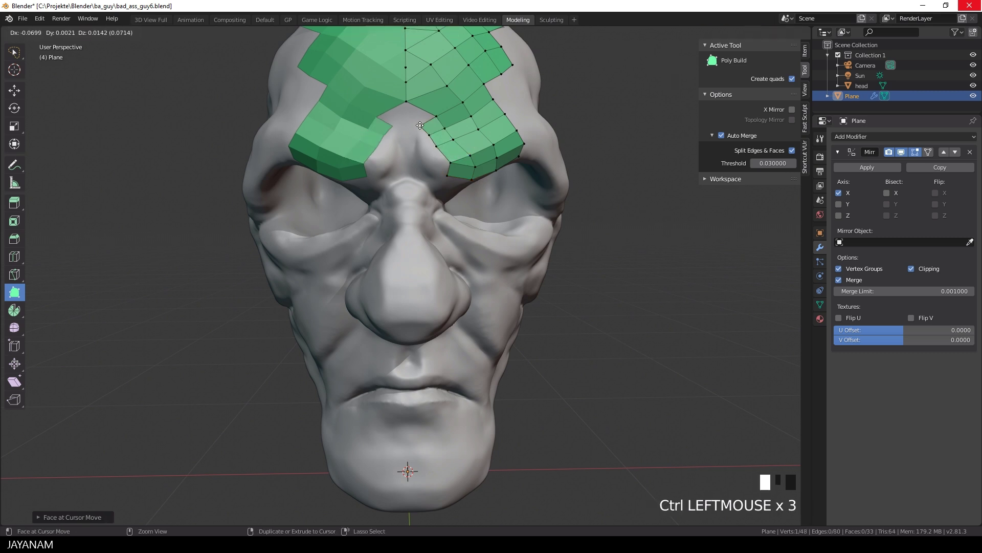
- Fill the gaps between the forehead patch and the brow strip, and extend the faces over the outer brow
middle_click_drag(425, 114, 378, 110)
left_click(399, 37, "ctrl")
left_click(420, 74, "ctrl")
left_click(407, 100, "ctrl")
left_click(424, 92, "ctrl")
left_click(417, 116, "ctrl")
left_click(428, 132, "ctrl")
left_click(441, 134, "ctrl")
left_click(446, 156, "ctrl")
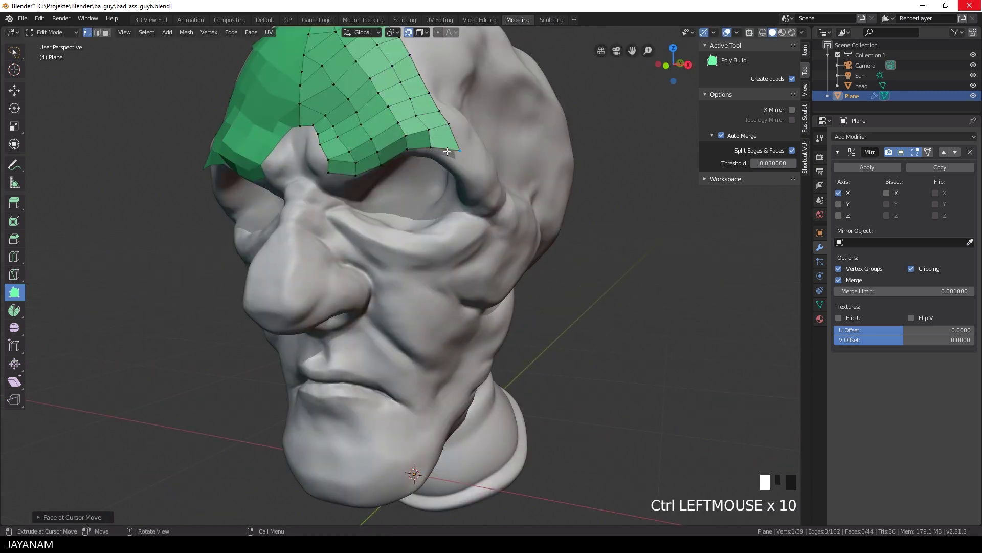
- Check the mesh outside Edit Mode, then reposition vertices along the forehead patch's upper edge
scroll(450, 134, "down", 3)
scroll(463, 137, "up", 2)
key("Tab")
key("Tab")
middle_click_drag(413, 66, 417, 108)
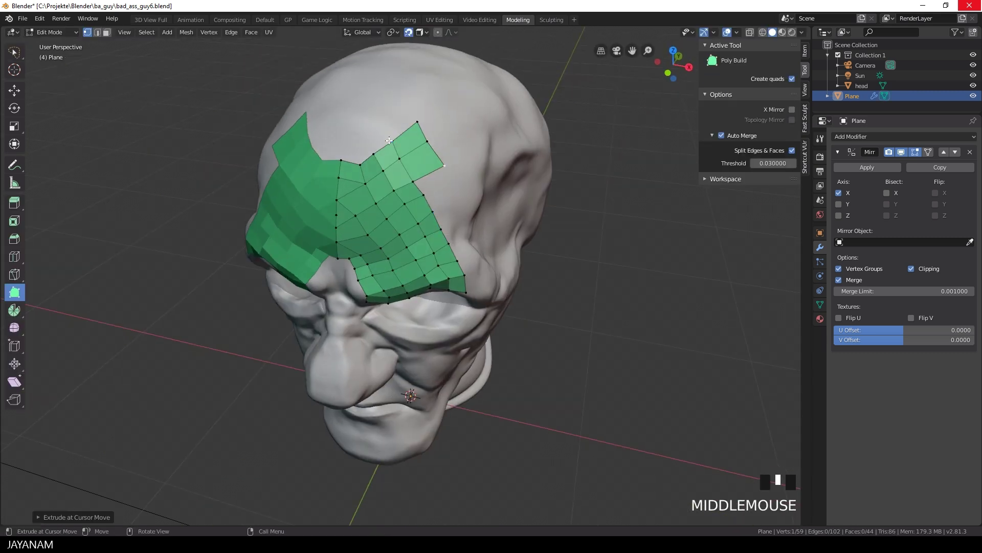
left_click_drag(377, 159, 358, 155)
scroll(358, 155, "down", 2)
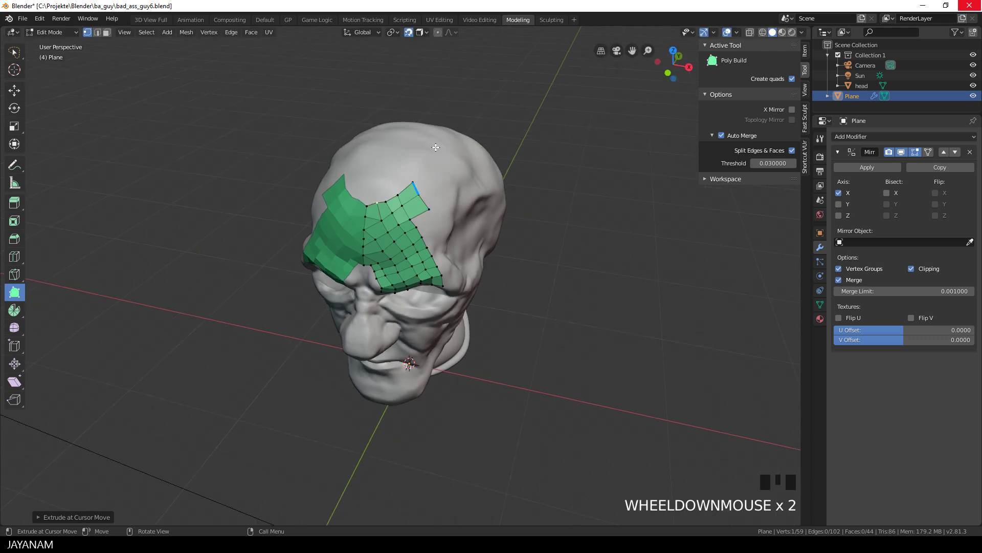
middle_click_drag(358, 155, 404, 132)
- Switch to Sculpt Mode and even out the faces in the middle of the forehead with the Grab brush
left_click(46, 32)
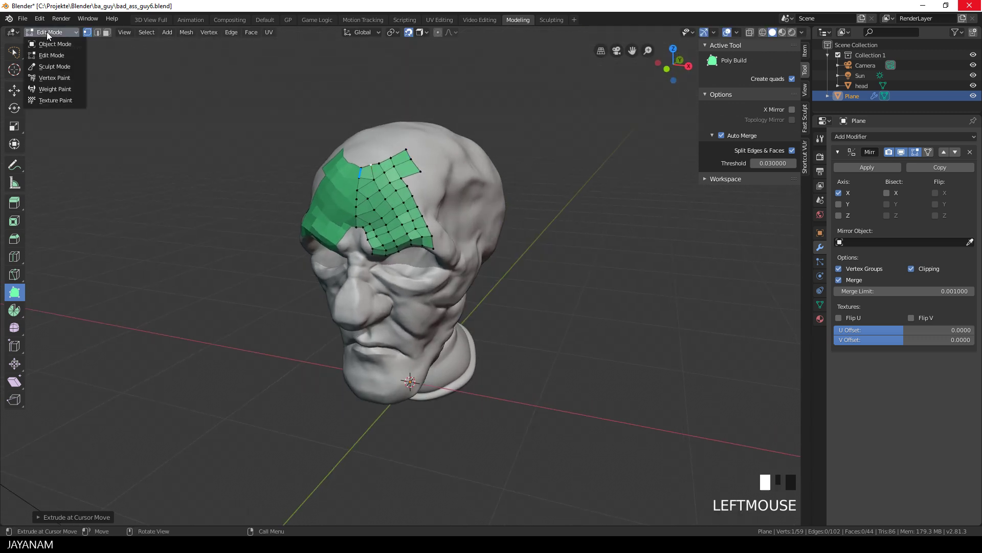
left_click(60, 64)
middle_click_drag(392, 177, 388, 179)
scroll(389, 179, "up", 2)
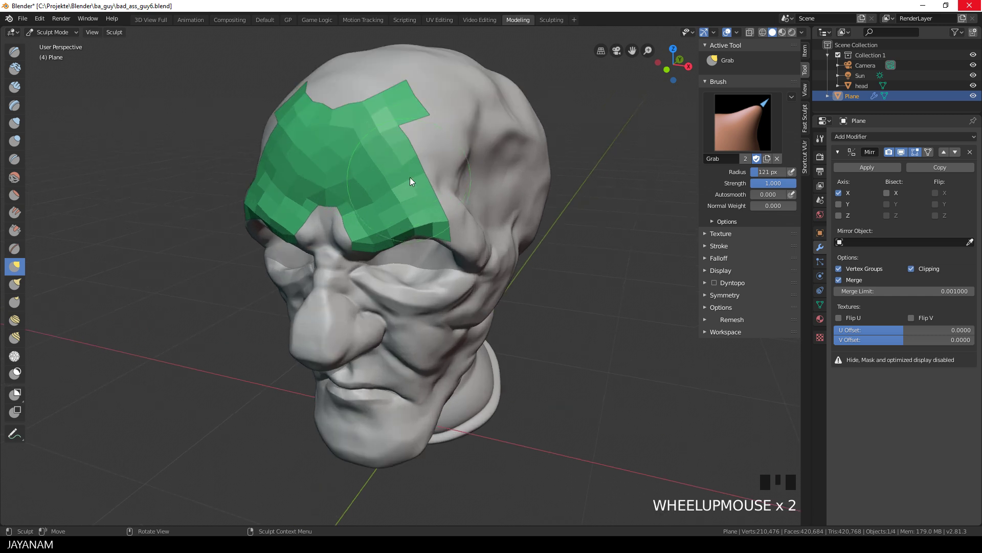
mouse_move(400, 133)
left_mouse_down()
mouse_move(416, 138)
mouse_move(416, 162)
mouse_move(402, 214)
left_mouse_up()
left_click_drag(349, 205, 343, 202)
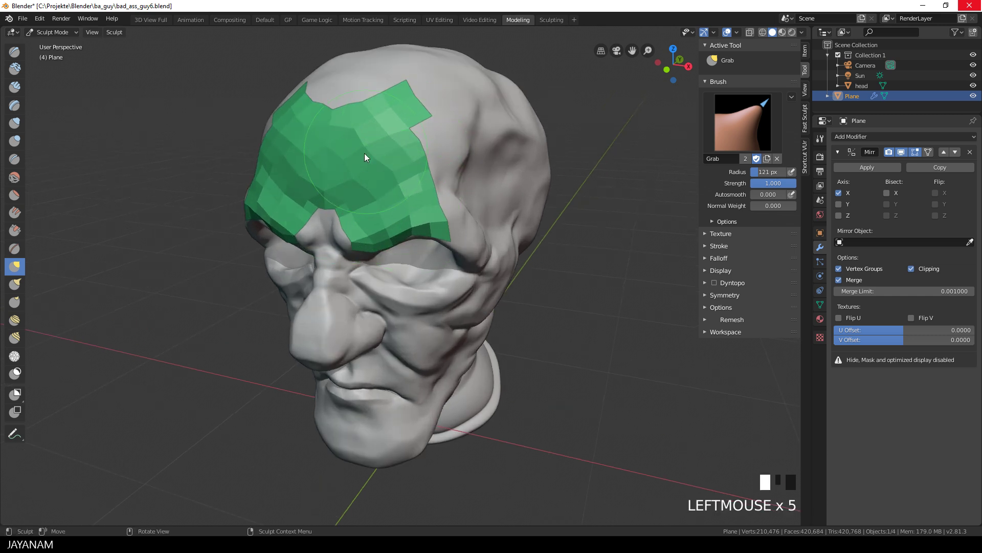
left_click(357, 174)
left_click(354, 174)
- Relax the faces on the lower forehead above the brow with short sculpting strokes
scroll(353, 168, "up", 2)
left_click(340, 136)
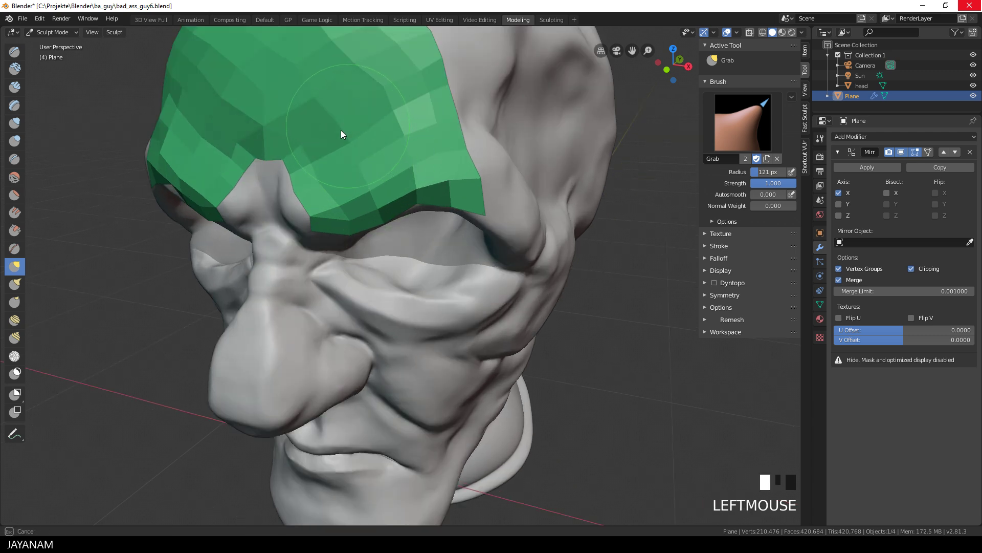
left_click(346, 148)
scroll(345, 138, "down", 2)
middle_click_drag(344, 138, 337, 149)
- Pull and smooth the upper edge of the forehead mesh into a more even curve
left_click(320, 121)
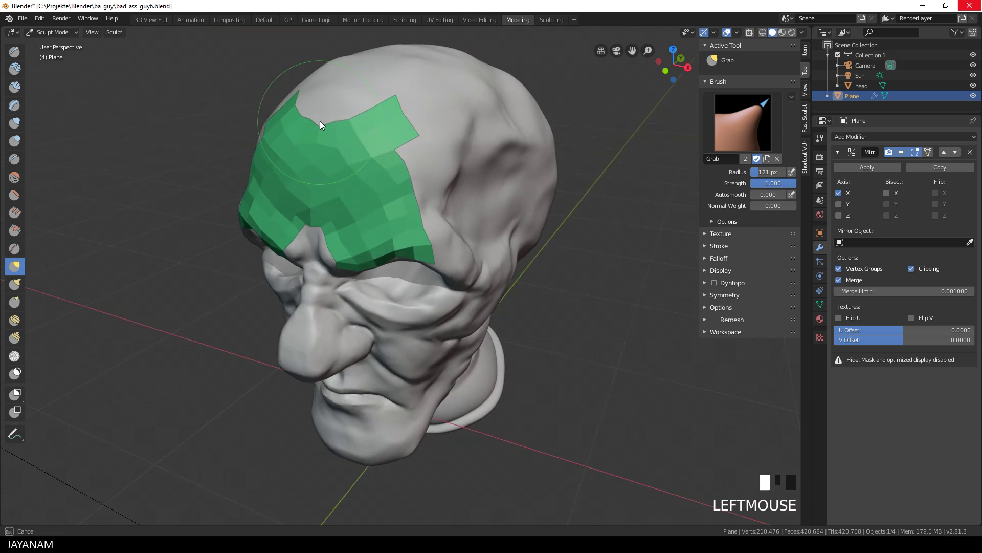
left_click(321, 118)
left_click(328, 117, "shift")
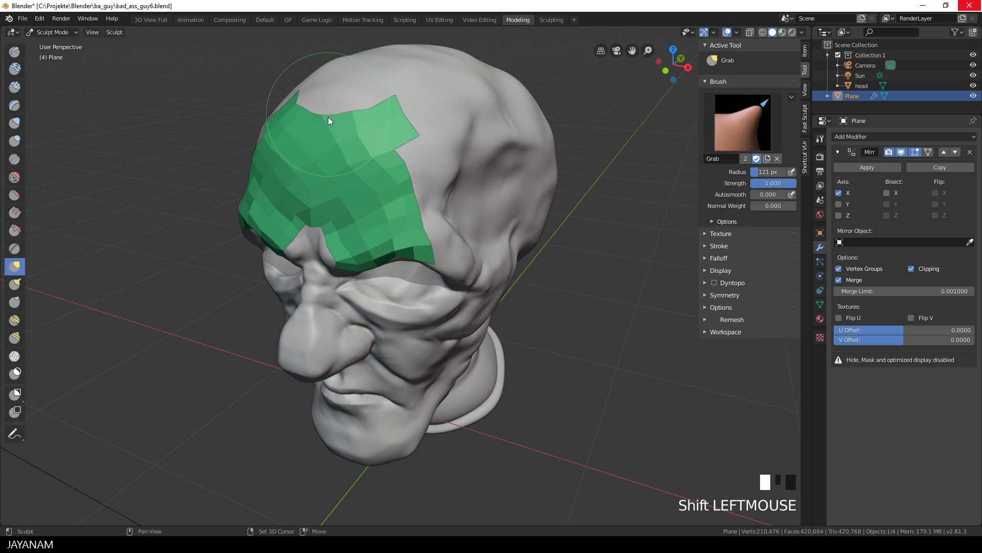
left_click(363, 113)
left_click_drag(366, 111, 368, 109)
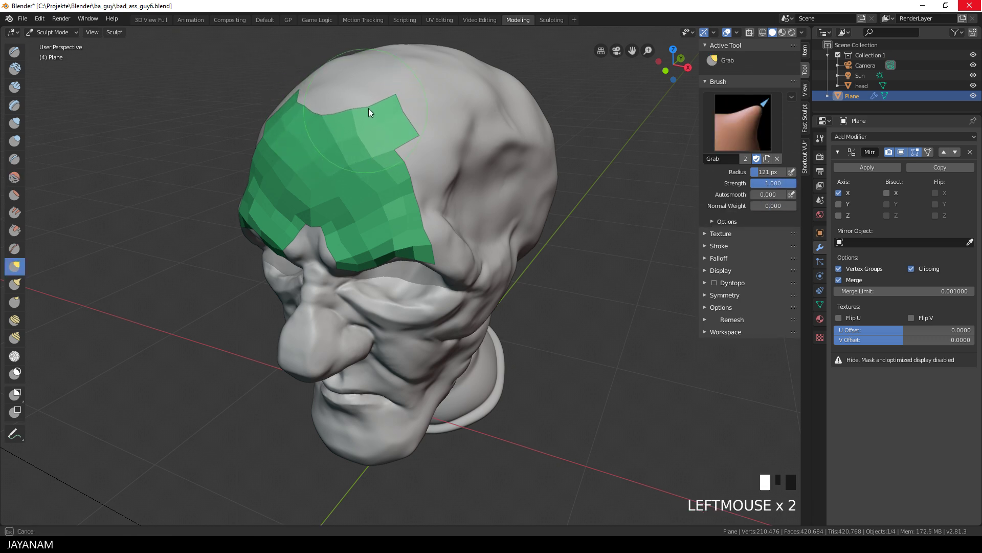
- Straighten and smooth the mesh's outer edge from the upper forehead down to the outer brow
left_click(392, 145, "shift")
left_click(406, 151)
mouse_move(391, 147)
left_mouse_down()
mouse_move(408, 167)
mouse_move(399, 187)
left_mouse_up()
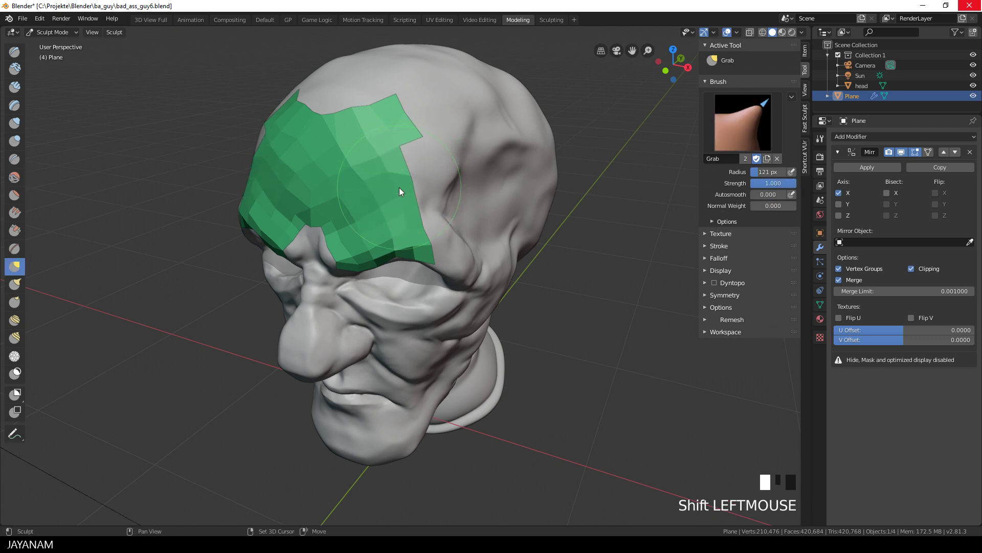
left_click_drag(427, 248, 429, 248)
left_click(401, 257)
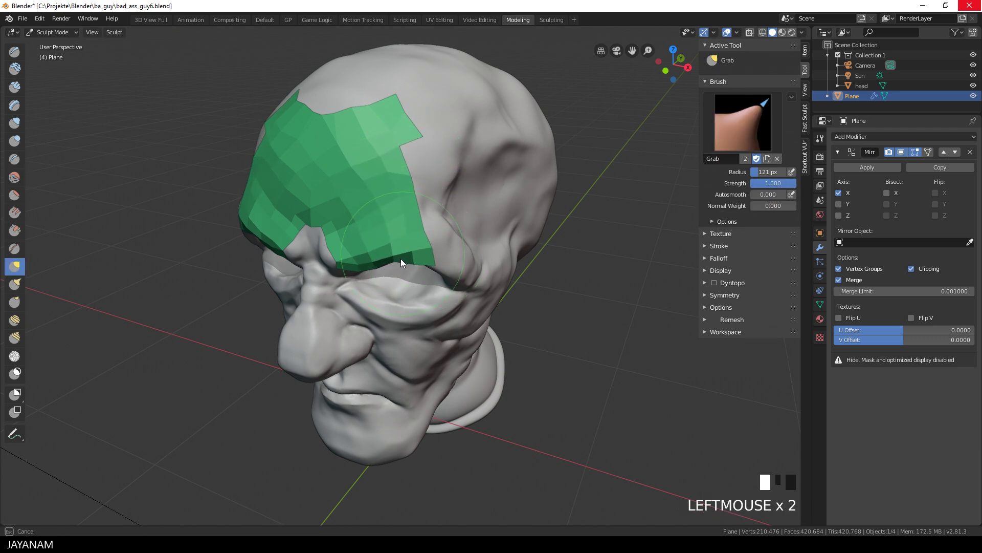
- Return to Edit Mode and build four new quads along the mesh's outer edge towards the temple
scroll(403, 257, "down", 2)
mouse_move(419, 237)
middle_mouse_down()
mouse_move(483, 242)
mouse_move(425, 228)
mouse_move(373, 233)
mouse_move(377, 223)
middle_mouse_up()
scroll(484, 239, "up", 3)
key("Tab")
left_click_drag(285, 169, 284, 155)
left_click_drag(308, 146, 312, 150, "ctrl")
left_click(317, 174, "ctrl")
left_click(316, 193, "ctrl")
left_click_drag(305, 203, 322, 211, "ctrl")
left_click_drag(316, 194, 319, 193)
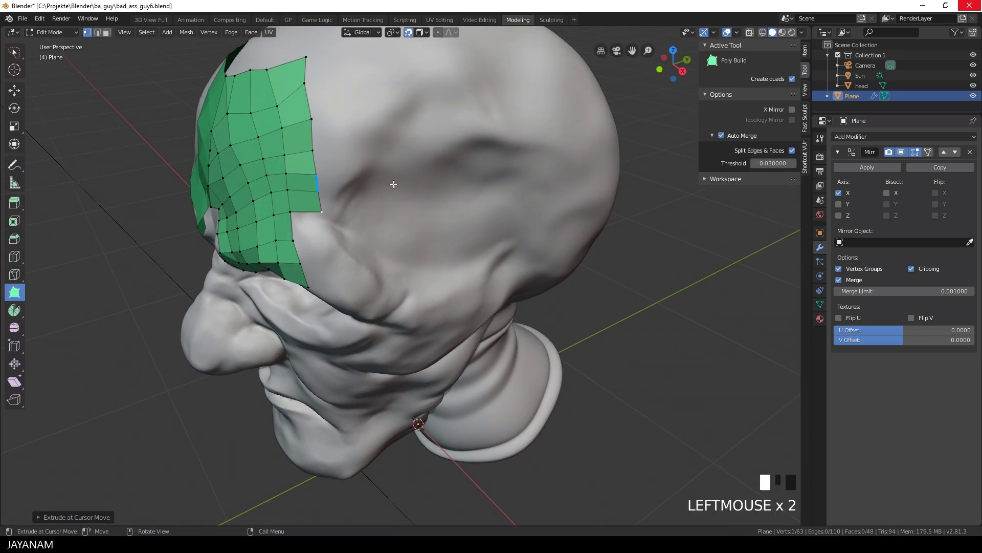
- Return to Sculpt Mode and even out the new quads along the forehead's outer edge using the Grab brush
key("Tab")
left_click(314, 194)
left_click(312, 150)
left_click(303, 57)
left_click_drag(303, 56, 303, 62)
left_click(283, 104)
left_click_drag(282, 103, 308, 243)
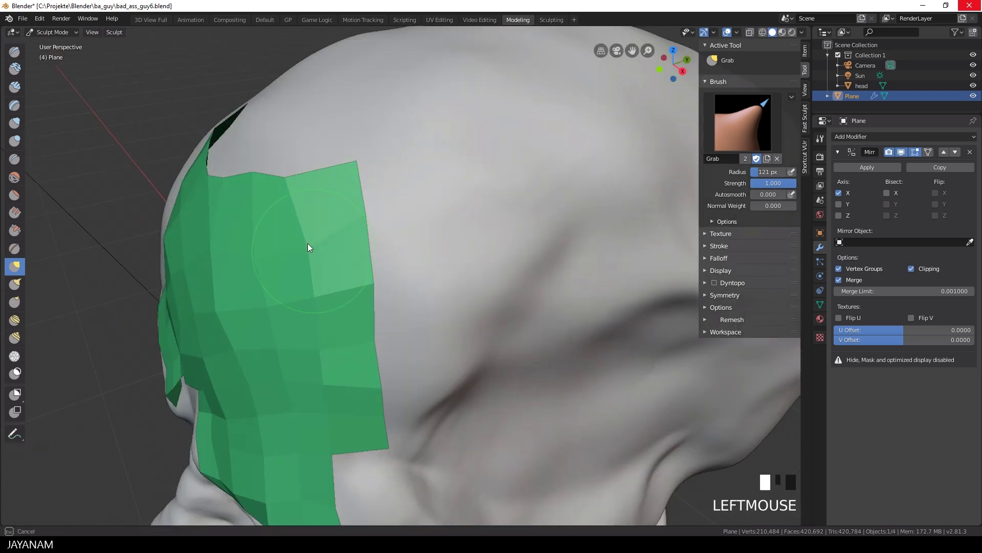
mouse_move(308, 243)
middle_mouse_down()
mouse_move(527, 208)
mouse_move(473, 211)
middle_mouse_up()
scroll(474, 160, "up", 2)
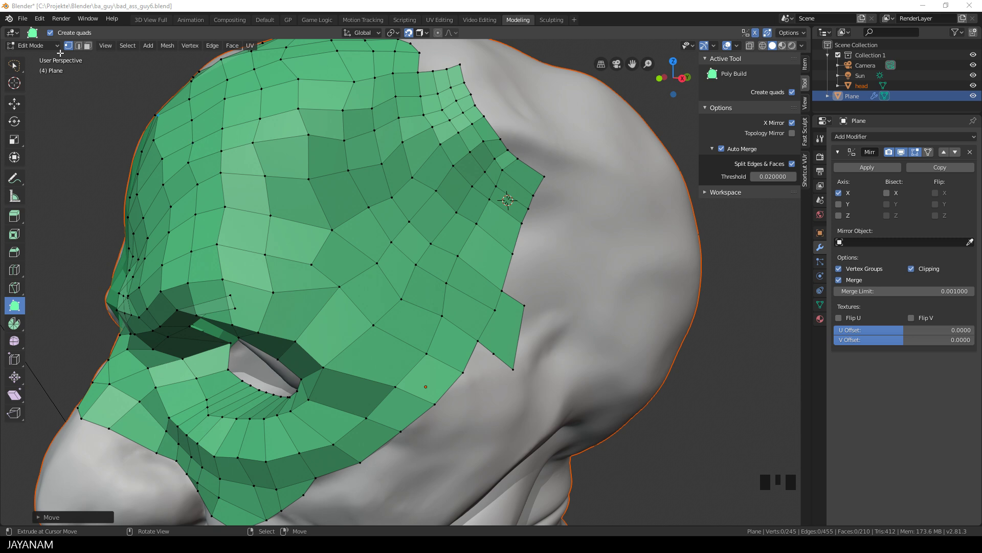
- Check the mouse selection option in the Keymap section of the preferences
left_click(40, 19)
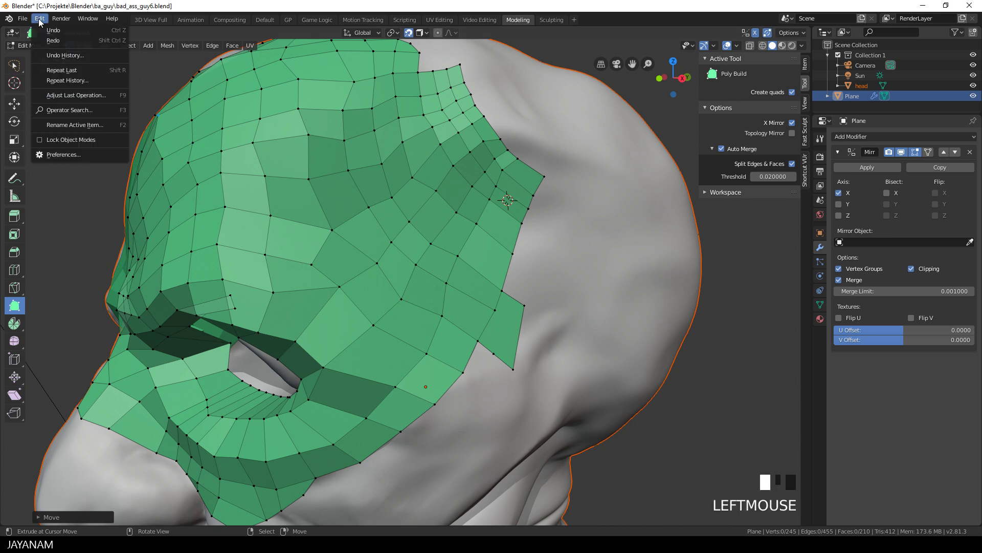
left_click(61, 154)
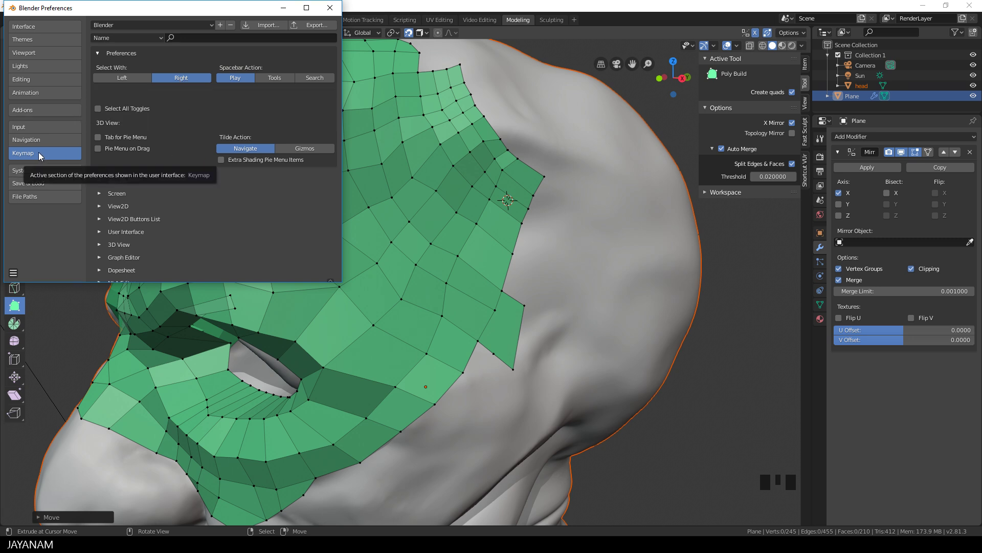
left_click(330, 7)
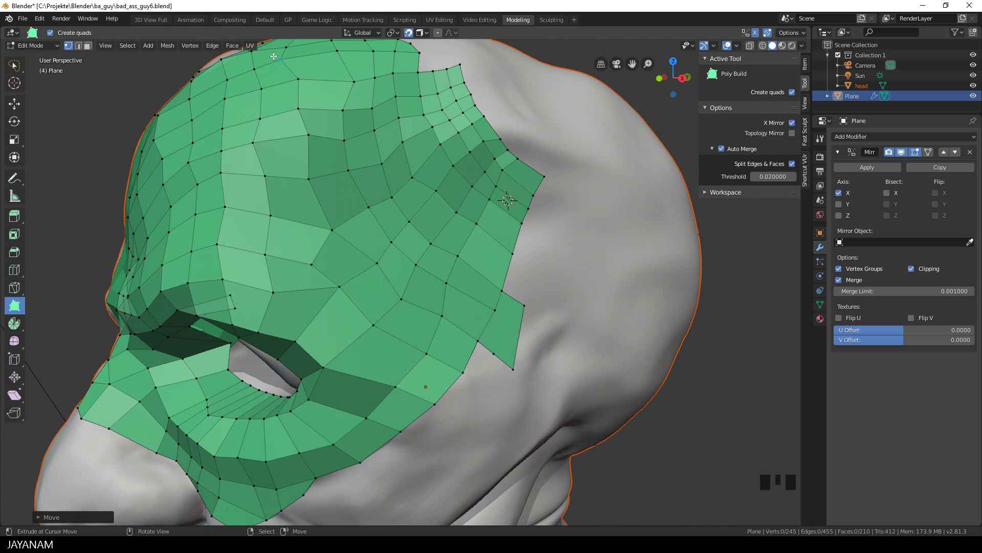
- Shift an outer border edge inward in edge select mode and a protruding temple face outward in face select mode
left_click(78, 46)
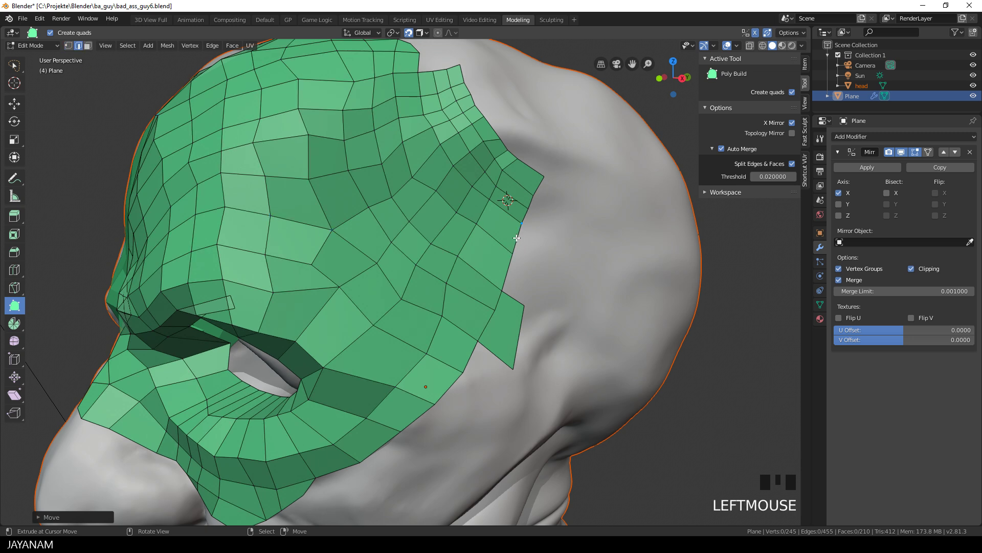
mouse_move(517, 238)
right_mouse_down()
mouse_move(504, 223)
mouse_move(514, 224)
right_mouse_up()
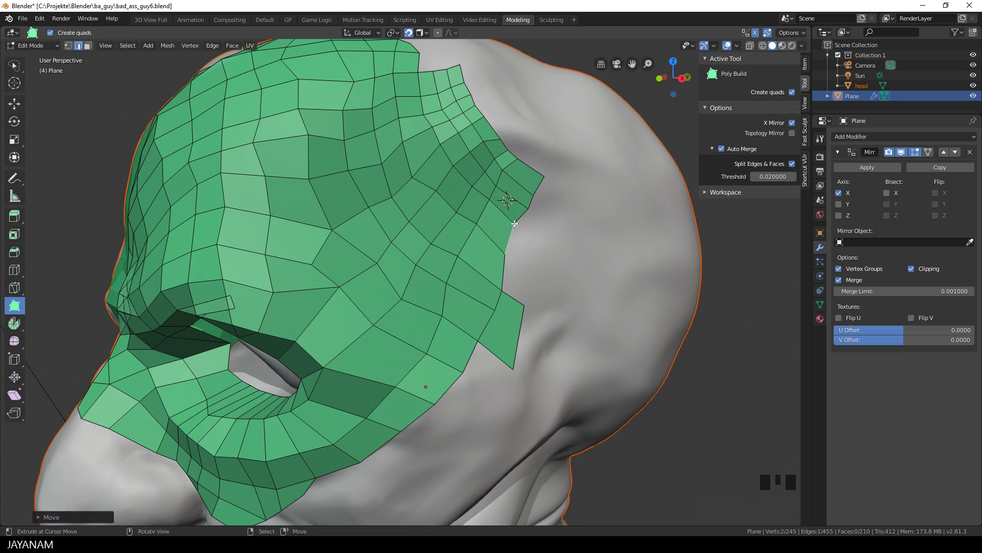
left_click(87, 46)
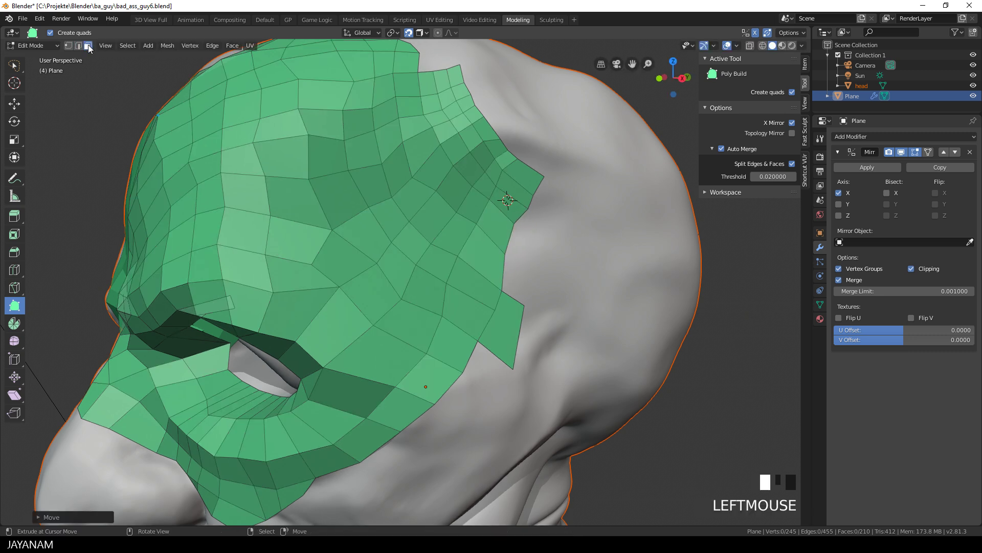
right_click_drag(531, 255, 506, 254)
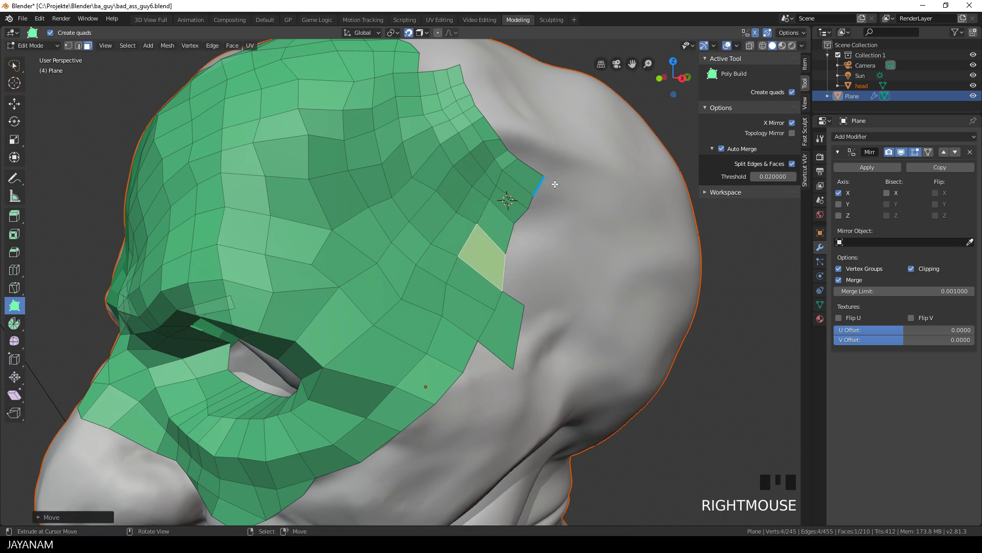
mouse_move(532, 179)
right_mouse_down()
mouse_move(525, 183)
mouse_move(548, 180)
right_mouse_up()
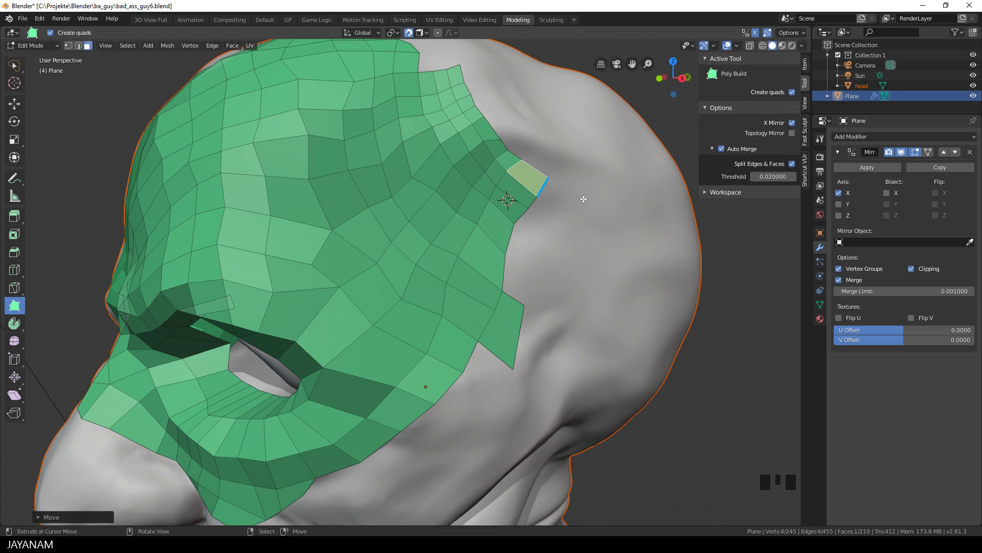
- Rotate the protruding temple face by about -11.6 degrees and scale it to about 0.87
key("r")
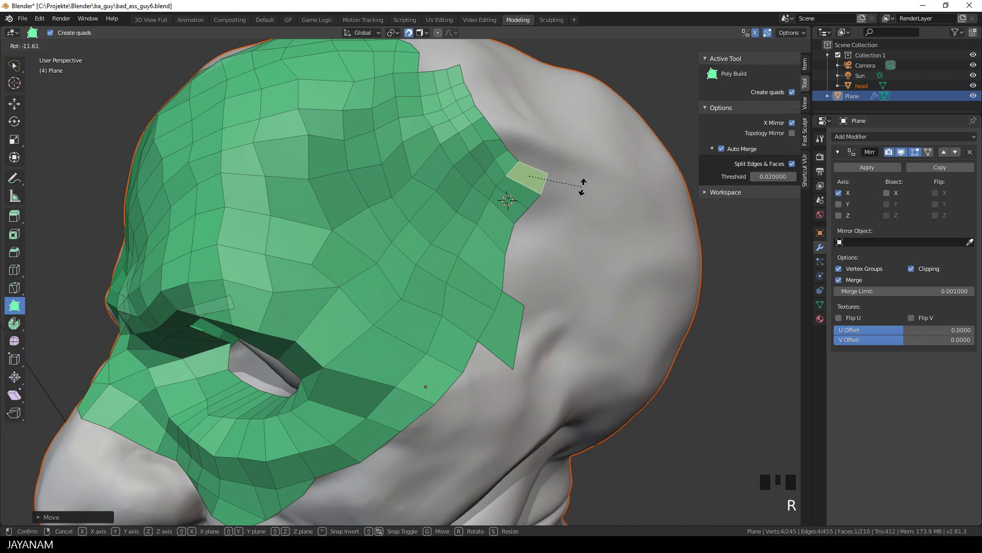
left_click(582, 187)
key("s")
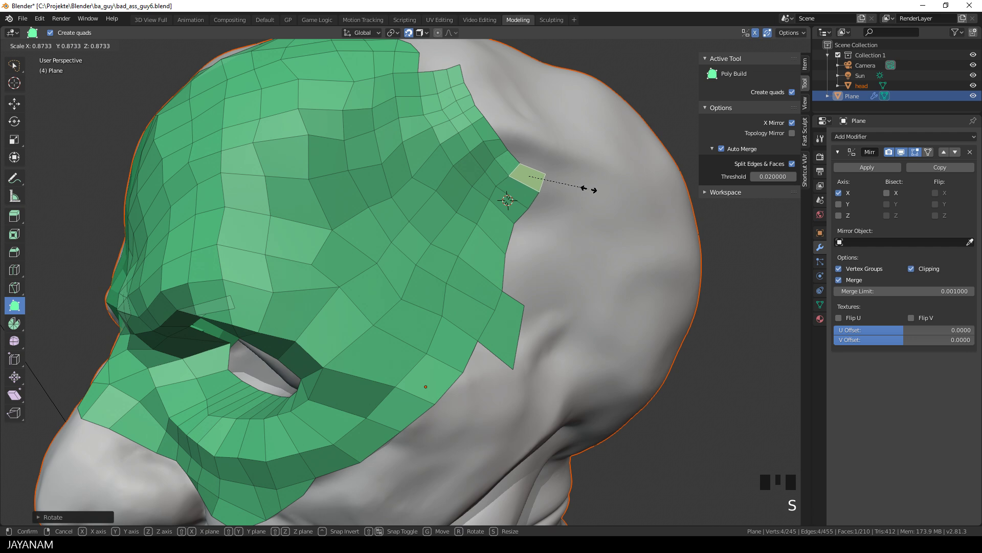
left_click(589, 189)
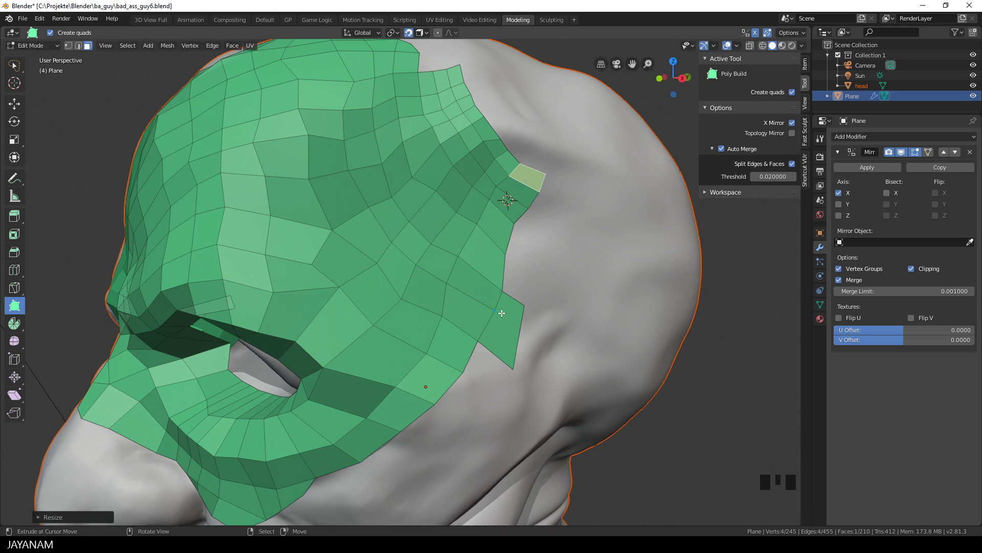
- Divide the lower protruding quad on the mesh's outer edge with a lengthwise and a crosswise Knife cut
key("k")
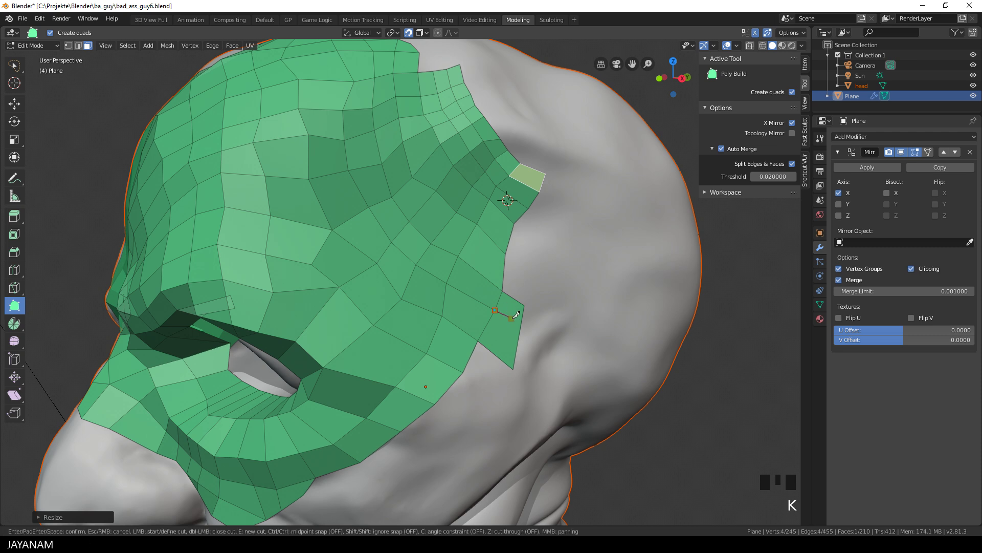
left_click(523, 319)
key("Return")
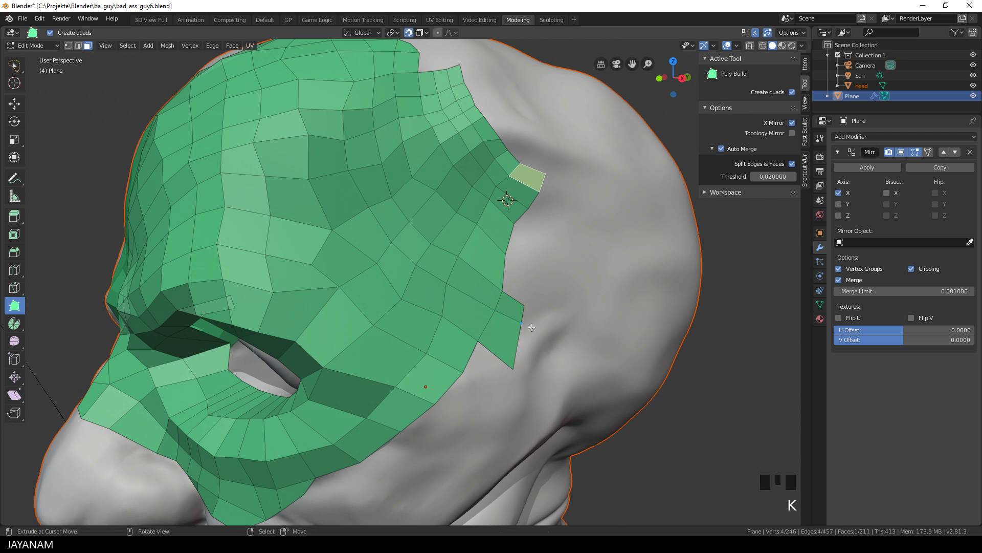
middle_click_drag(533, 328, 534, 328)
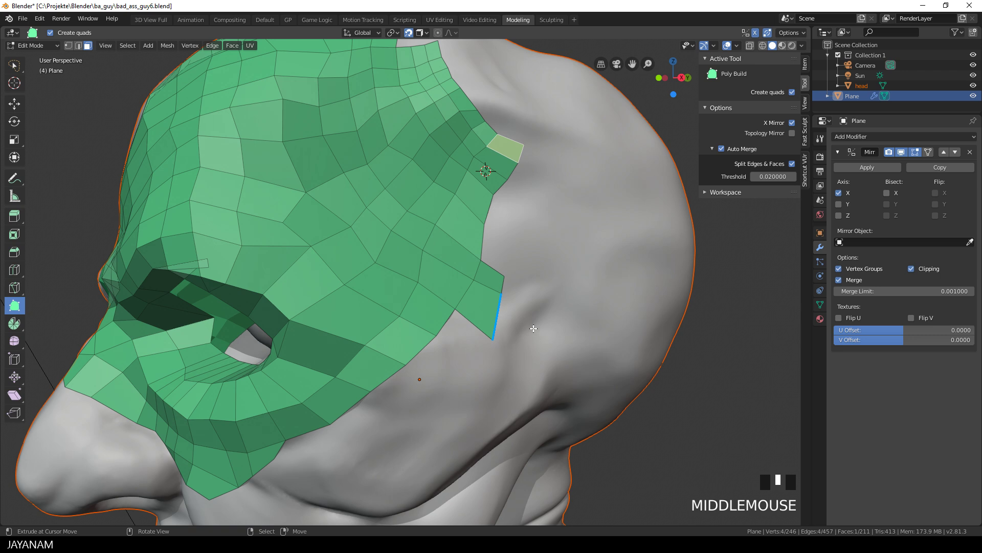
left_click(69, 46)
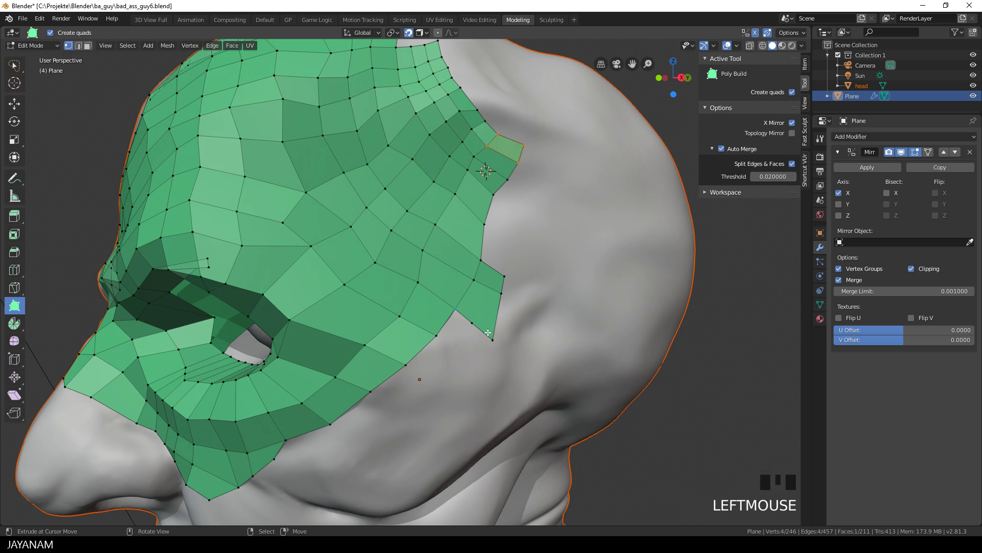
key("k")
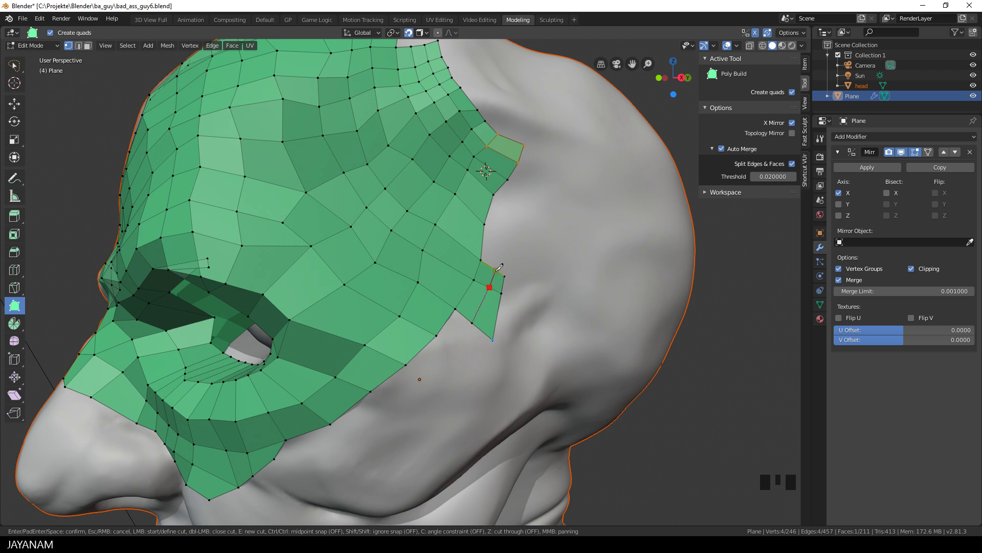
key("Return")
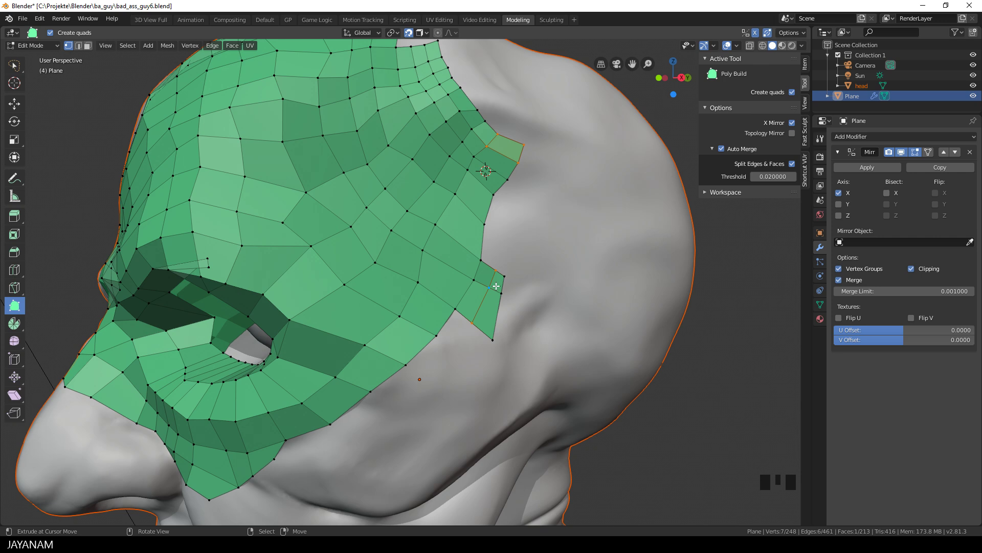
- Select the edge loop running beside the outer border from the forehead to the temple and dissolve it
middle_click_drag(521, 264, 517, 272)
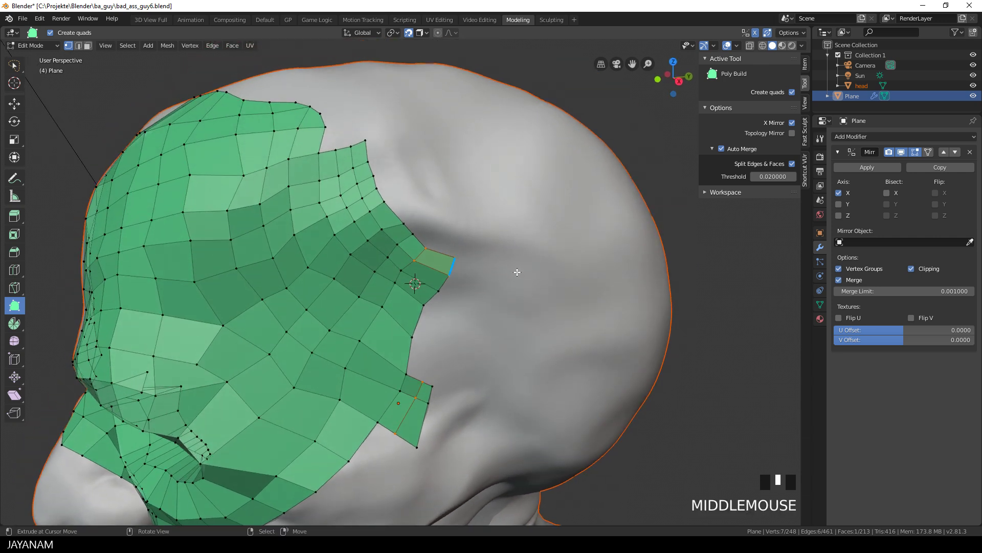
right_click(375, 220, "shift")
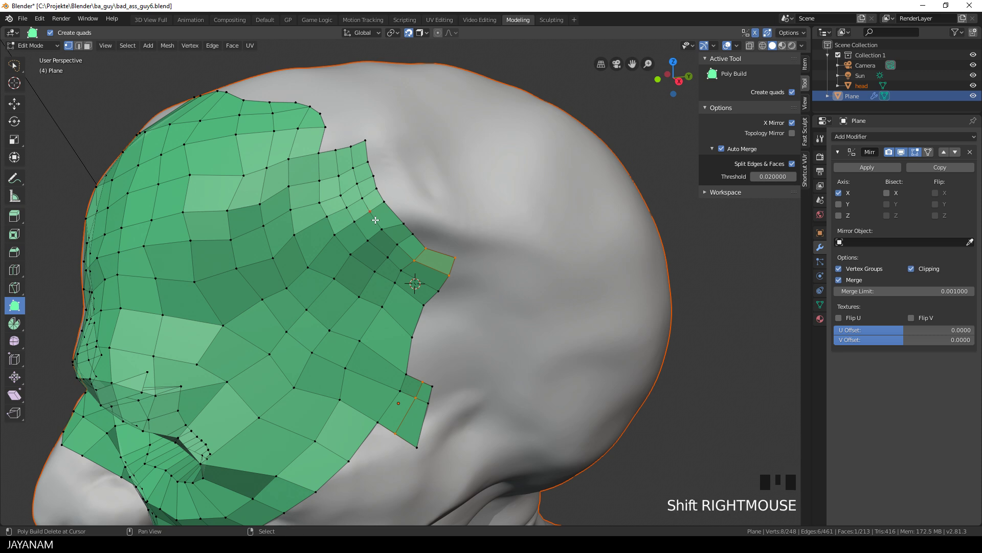
left_click(77, 45)
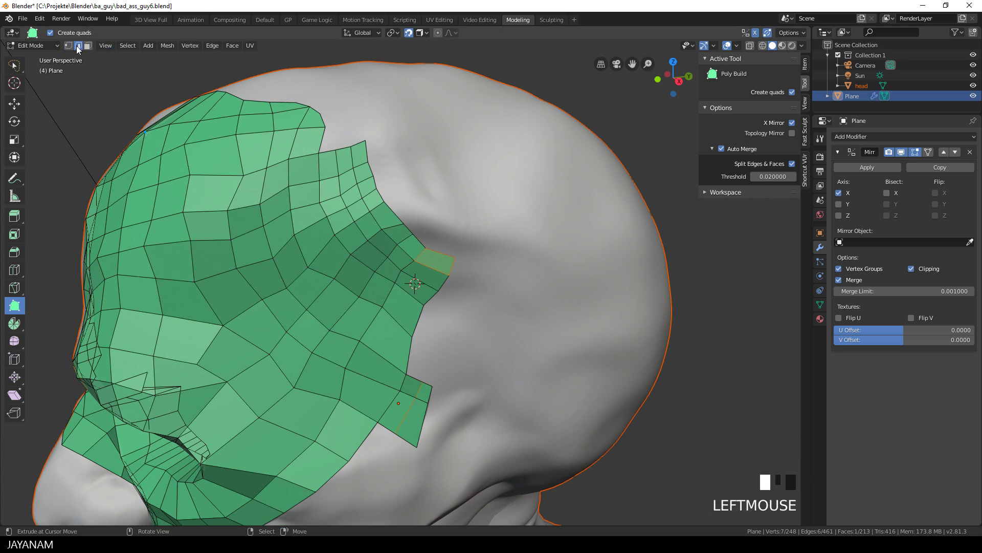
right_click(391, 239, "alt")
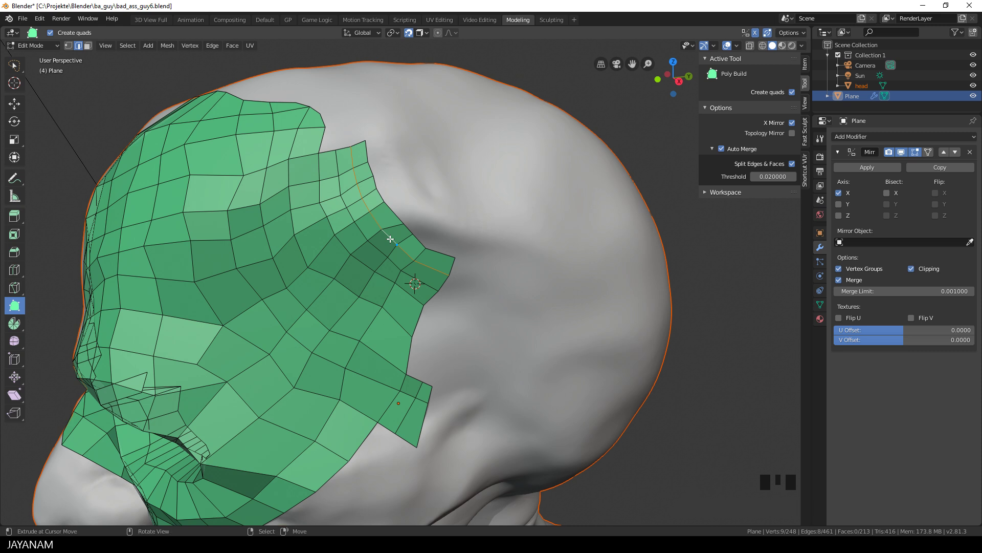
key("ctrl+x")
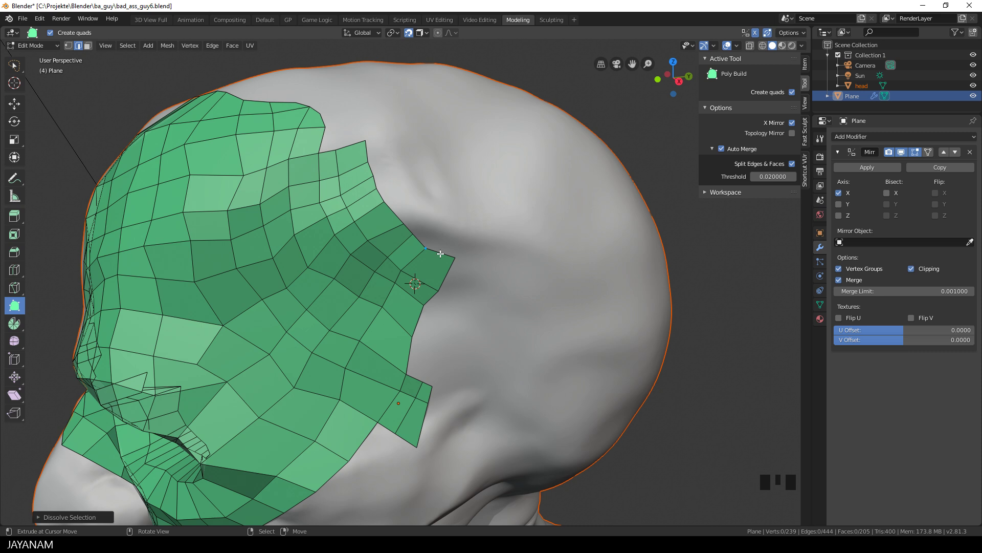
- Add a single centred loop cut through the strip of faces along the forehead and temple's outer border
key("ctrl+r")
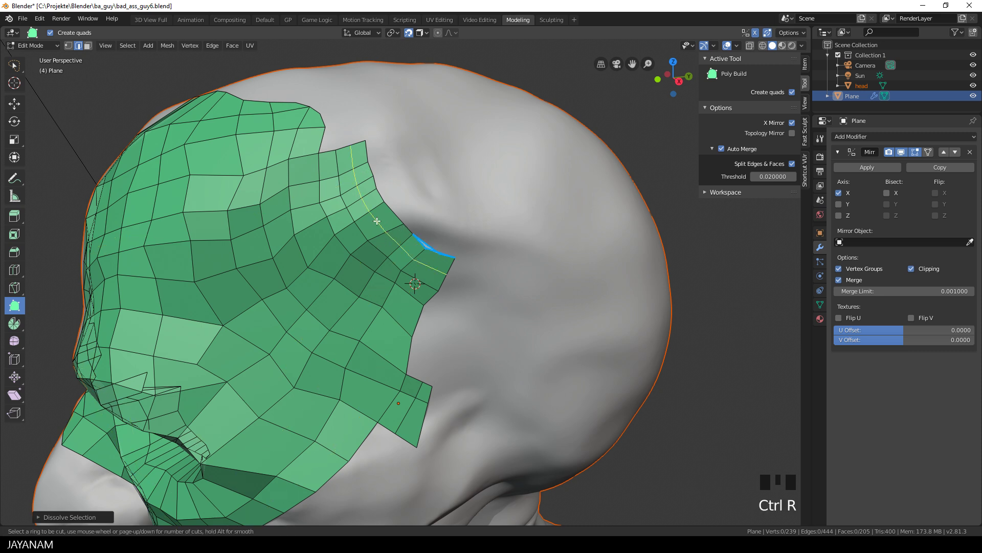
left_click(377, 221)
left_click(378, 221)
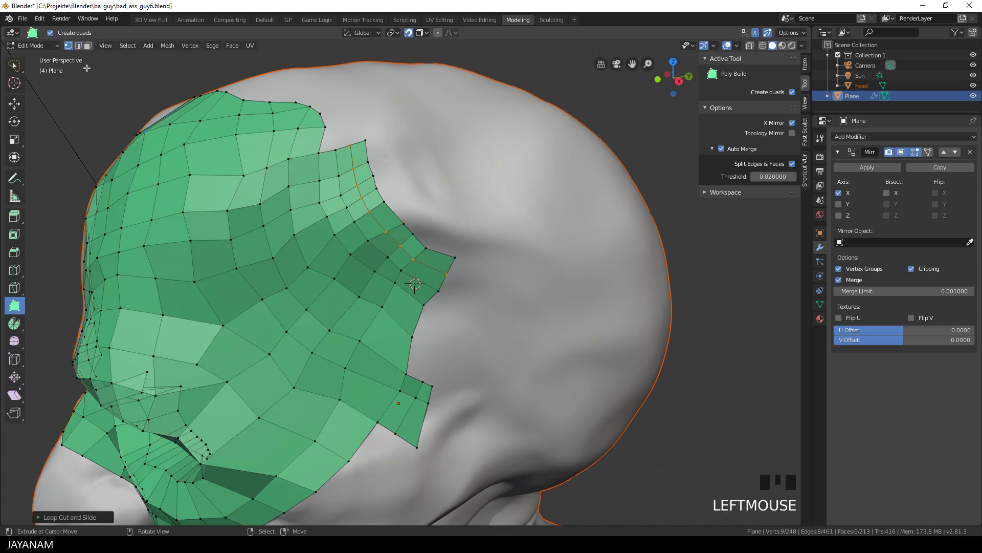
- Nudge individual outer border vertices near the temple and on the lower protruding quads with Poly Build
right_click_drag(405, 223, 402, 221)
right_click_drag(413, 234, 433, 242)
right_click_drag(432, 386, 438, 408)
scroll(472, 411, "down", 2)
middle_click_drag(471, 412, 502, 353)
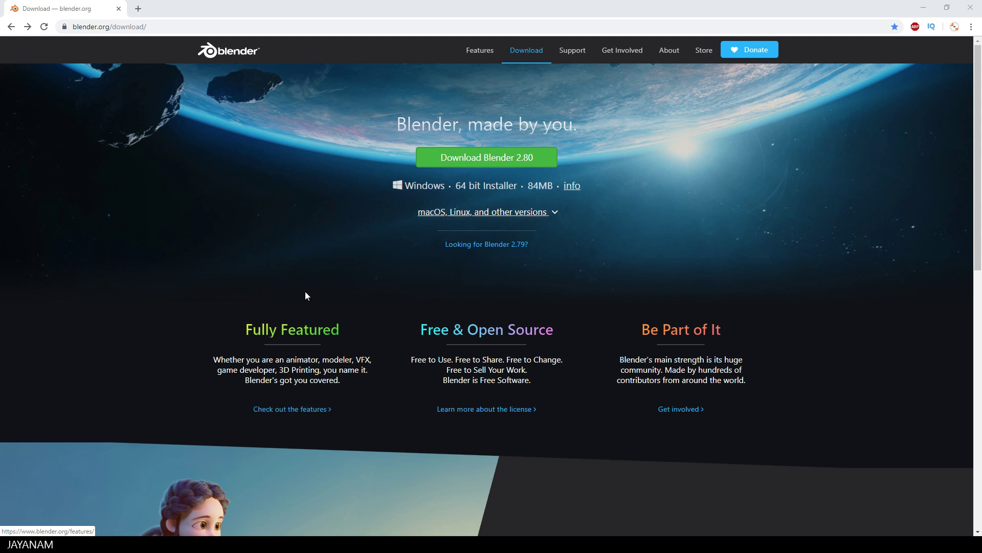
scroll(309, 290, "down", 1)
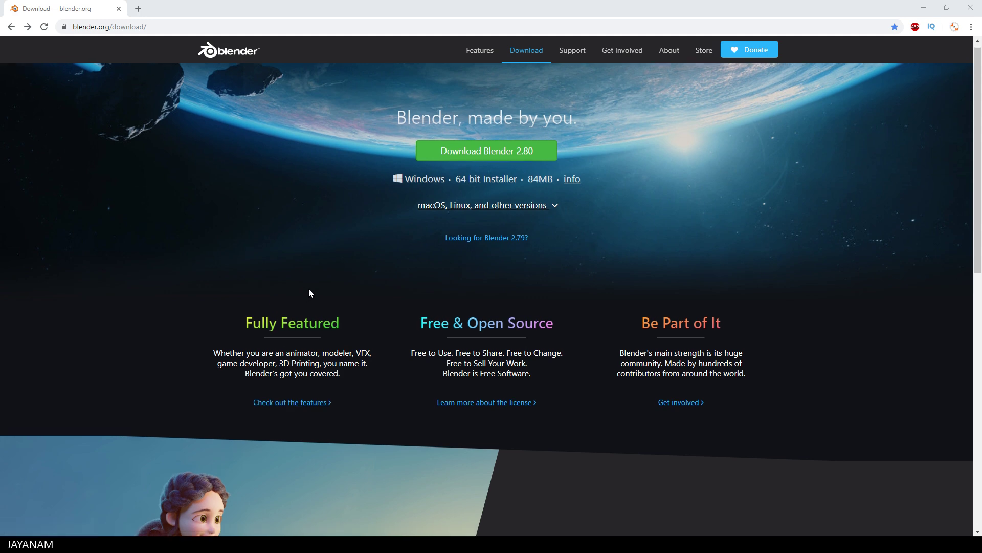
- Switch to the Blender download page in the browser and open the Blender Experimental builds
scroll(309, 290, "down", 9)
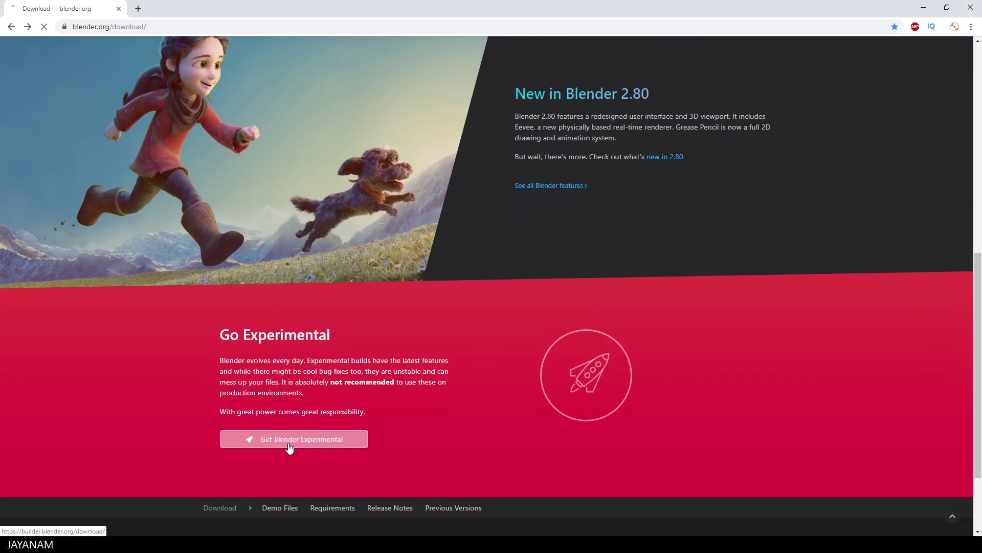
left_click(287, 446)
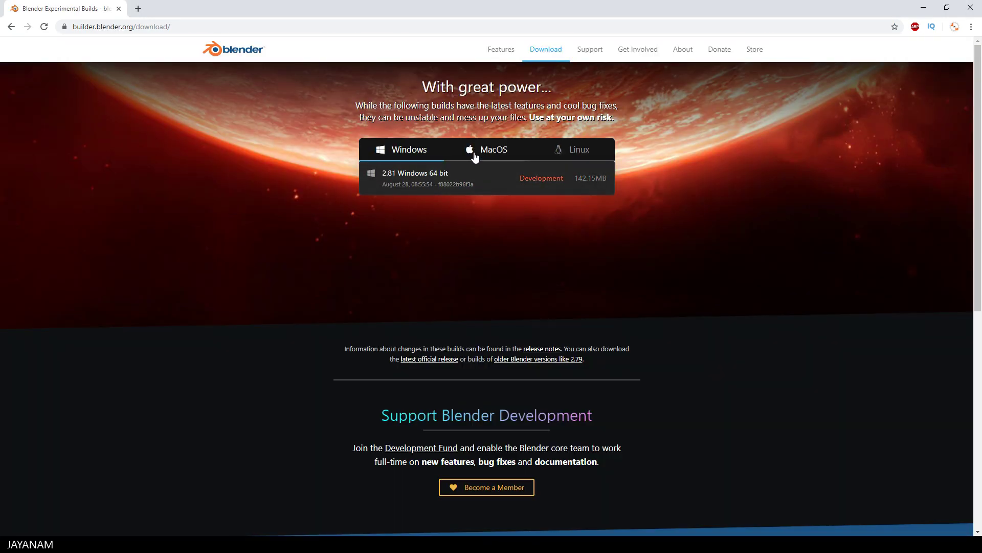